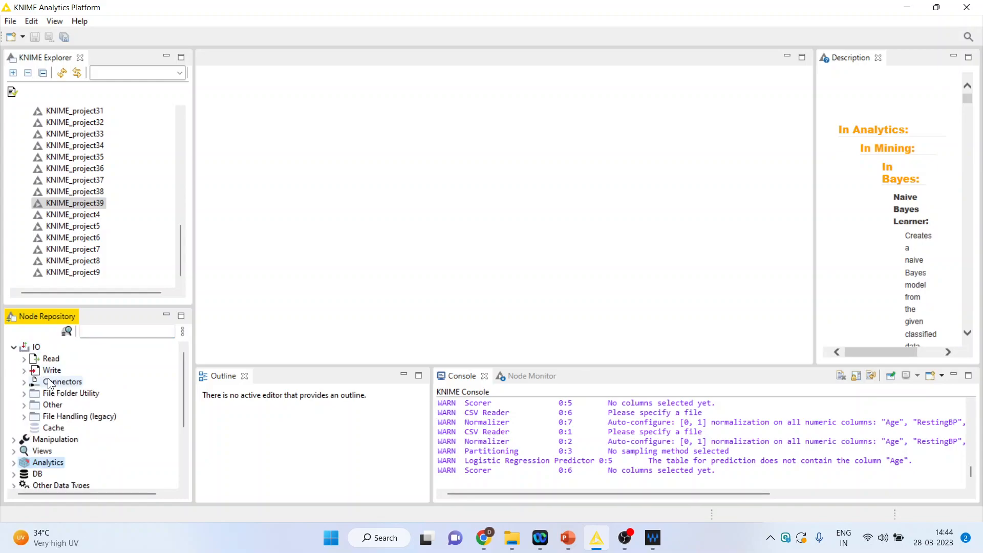
Open the KNIME_project39 workflow and add a CSV Reader node near the upper-left corner of its canvas.
{"action": "left_click", "coordinate": [23, 360]}
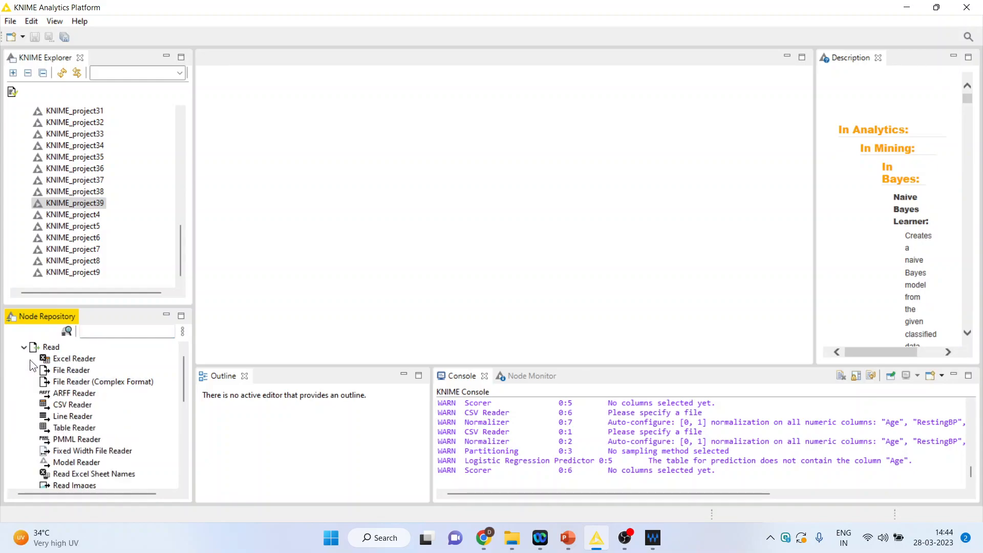
{"action": "left_click", "coordinate": [73, 404]}
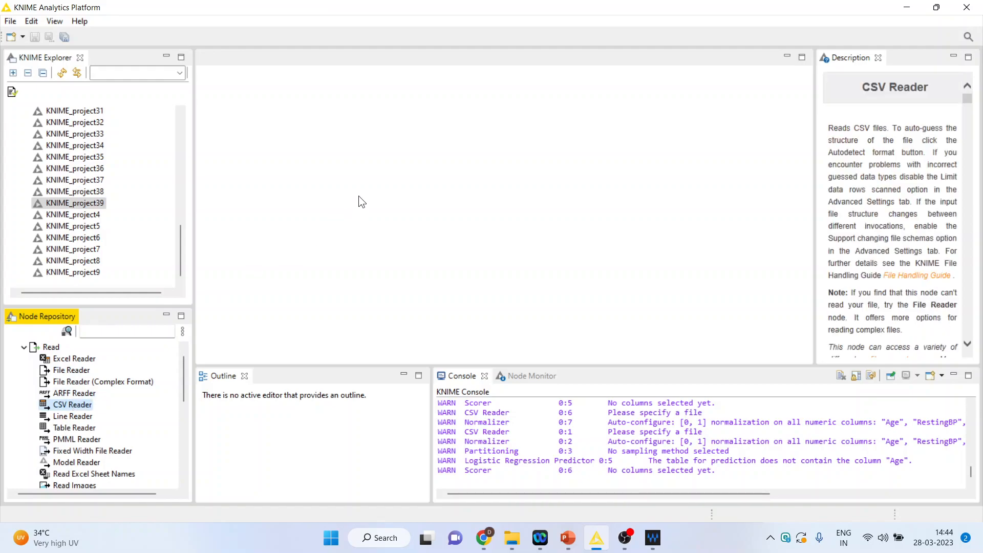
{"action": "double_click", "coordinate": [99, 203]}
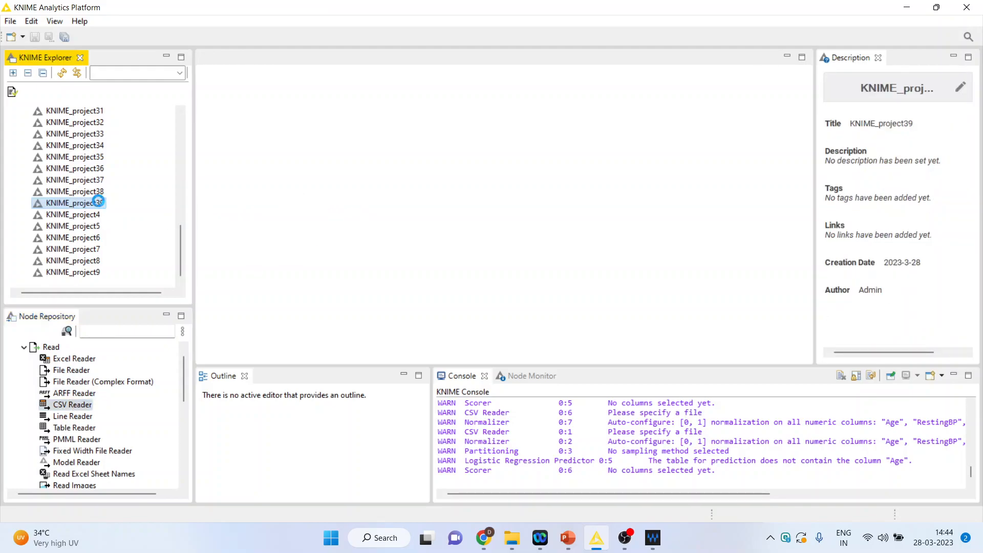
{"action": "double_click", "coordinate": [73, 404]}
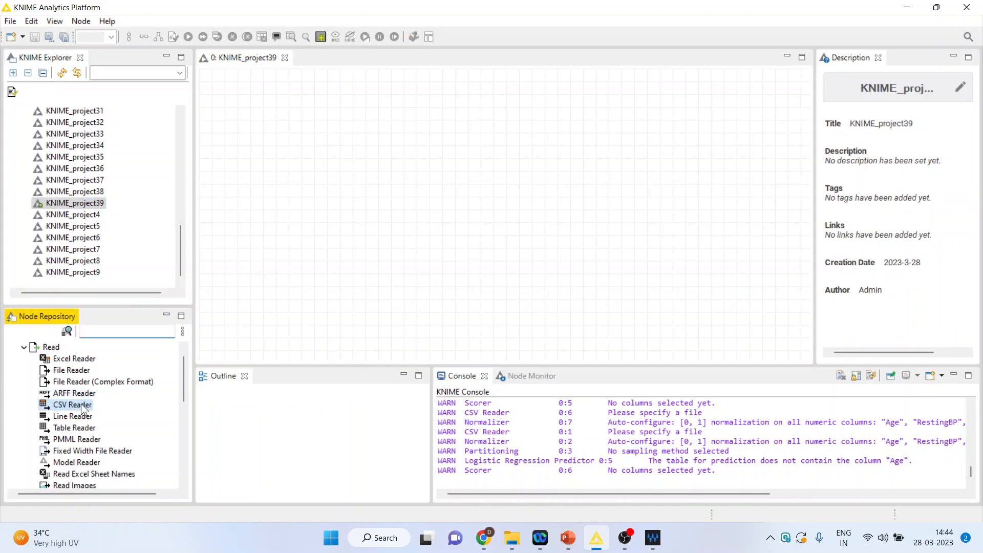
{"action": "left_click_drag", "start_coordinate": [501, 215], "coordinate": [236, 132]}
Configure the CSV Reader to read heart1.csv from the Data folder inside Predictive Analytics > Knime on drive D.
{"action": "double_click", "coordinate": [236, 132]}
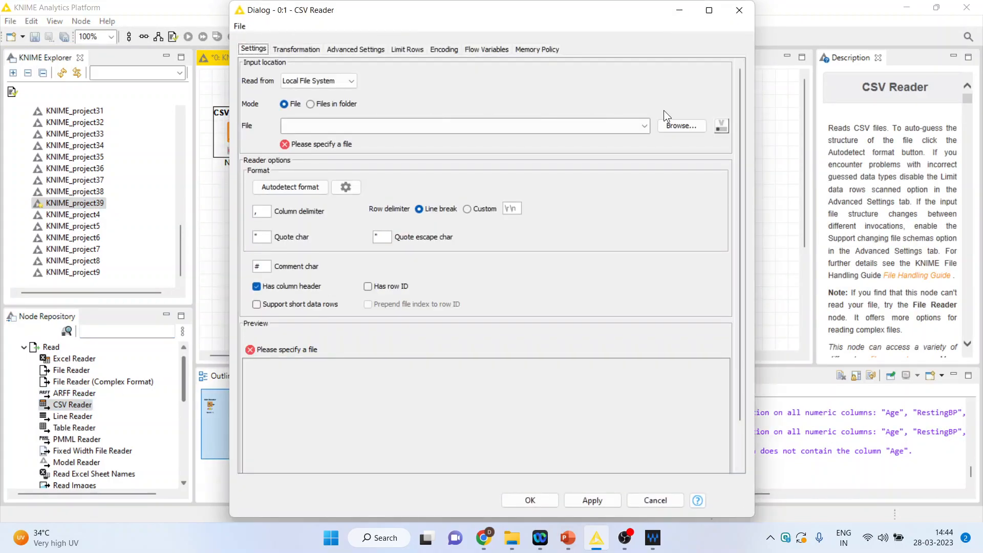
{"action": "left_click", "coordinate": [680, 125]}
{"action": "left_click", "coordinate": [566, 32]}
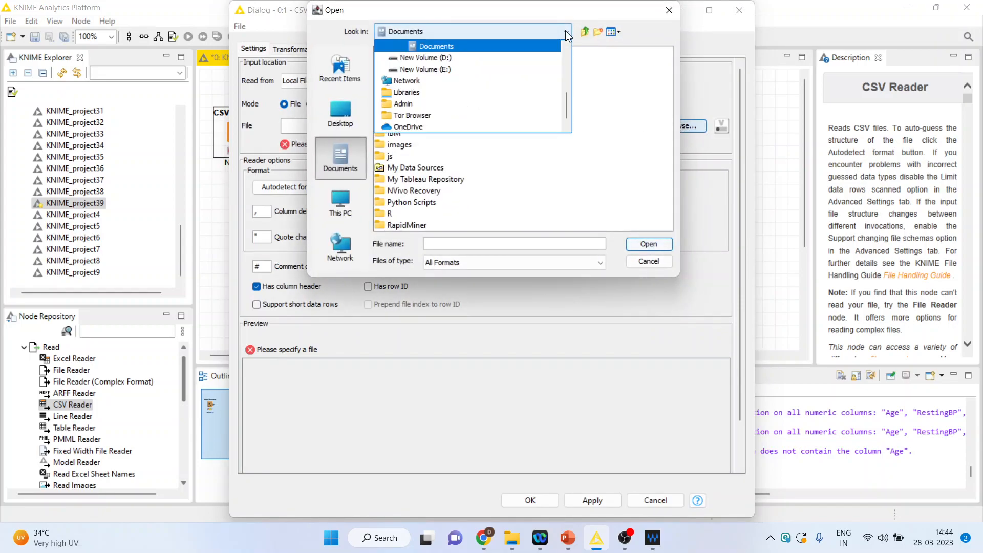
{"action": "left_click", "coordinate": [496, 55]}
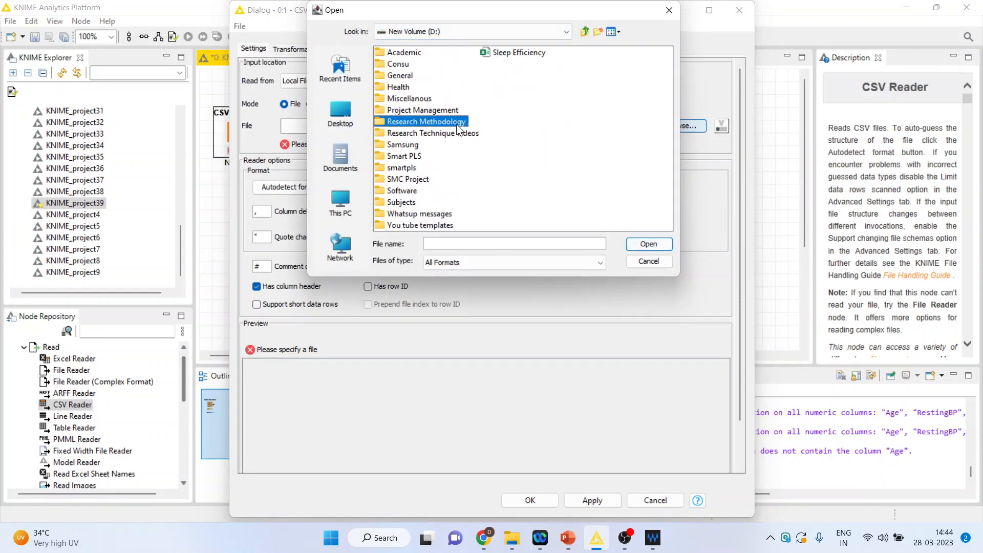
{"action": "double_click", "coordinate": [446, 121]}
{"action": "double_click", "coordinate": [660, 100]}
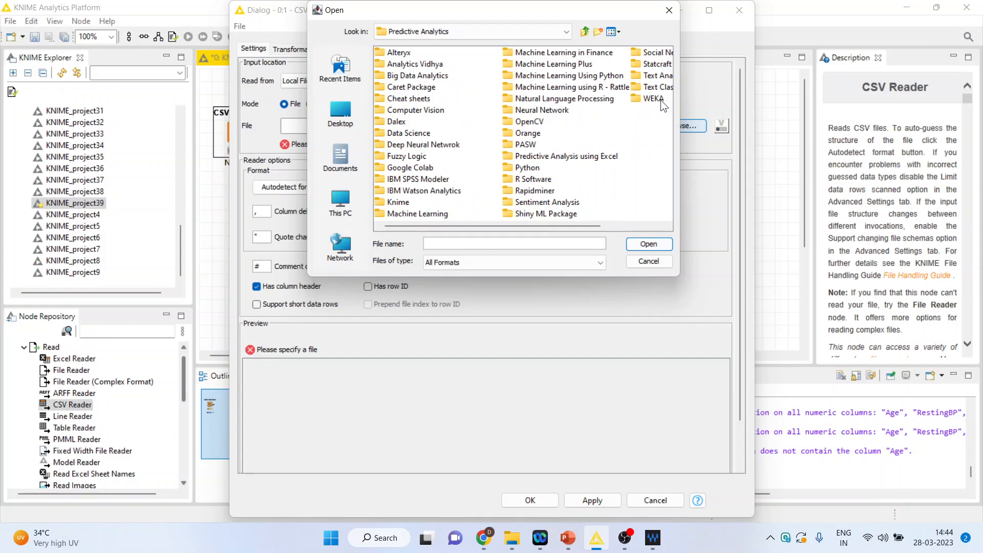
{"action": "double_click", "coordinate": [403, 207]}
{"action": "double_click", "coordinate": [395, 87]}
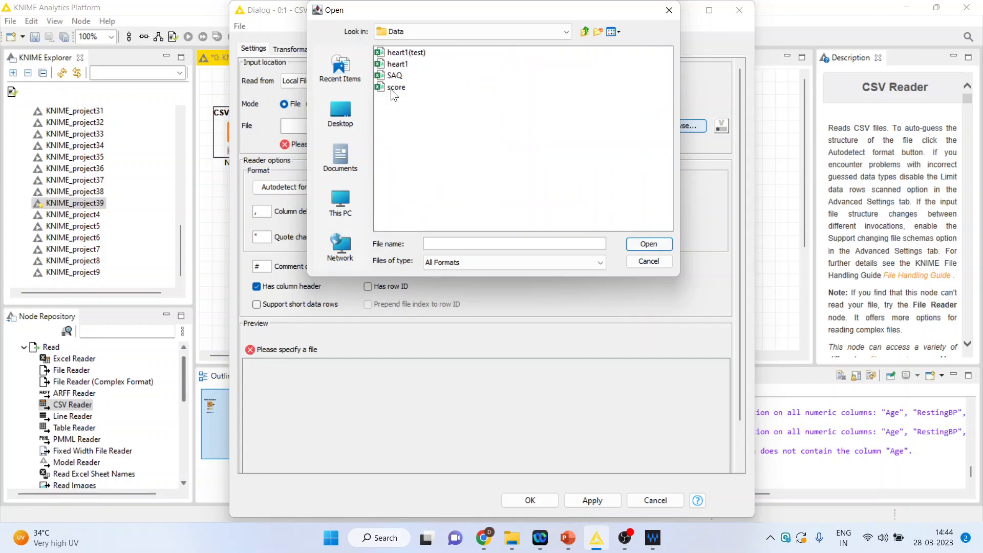
{"action": "left_click", "coordinate": [390, 64]}
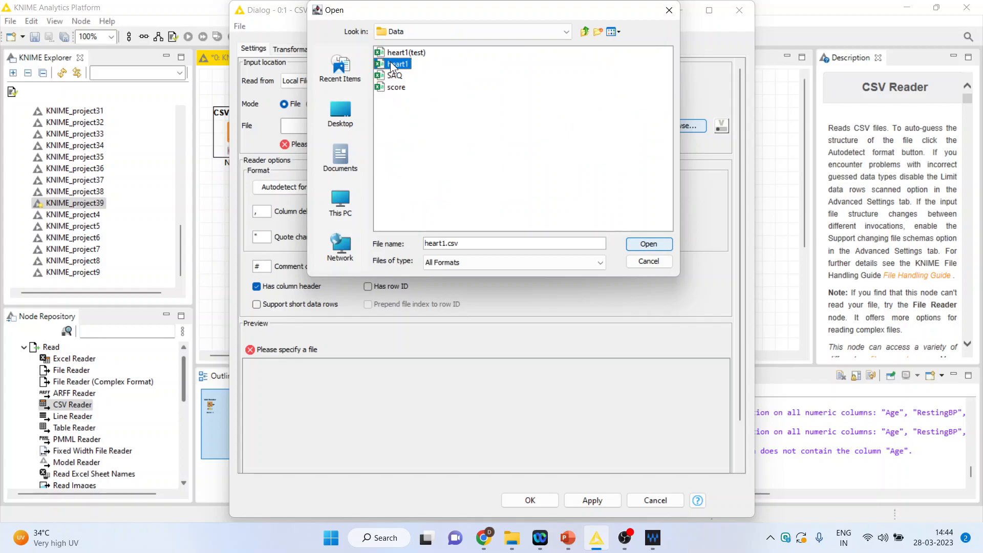
{"action": "left_click", "coordinate": [635, 245]}
{"action": "left_click", "coordinate": [540, 502]}
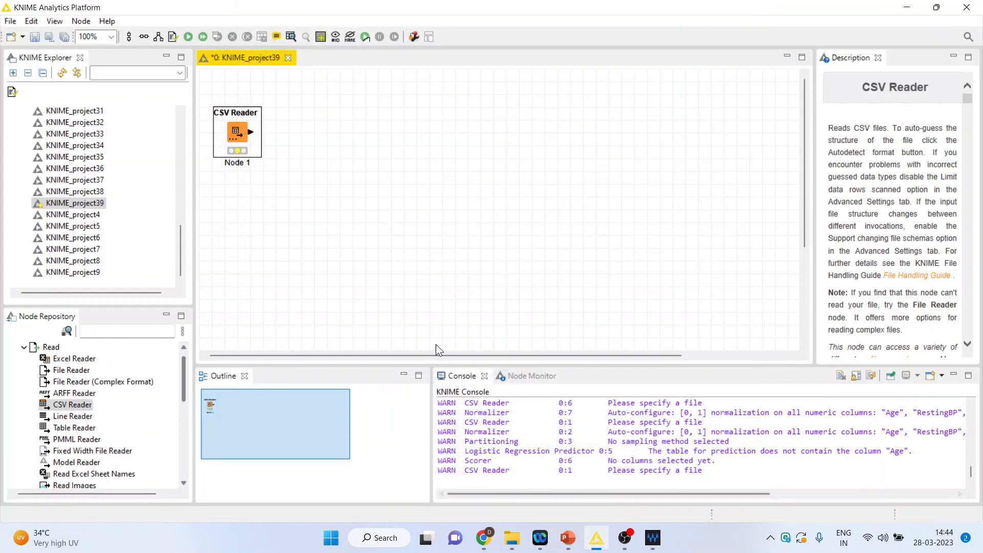
Execute the CSV Reader node and open its output file table.
{"action": "right_click", "coordinate": [237, 137]}
{"action": "left_click", "coordinate": [286, 155]}
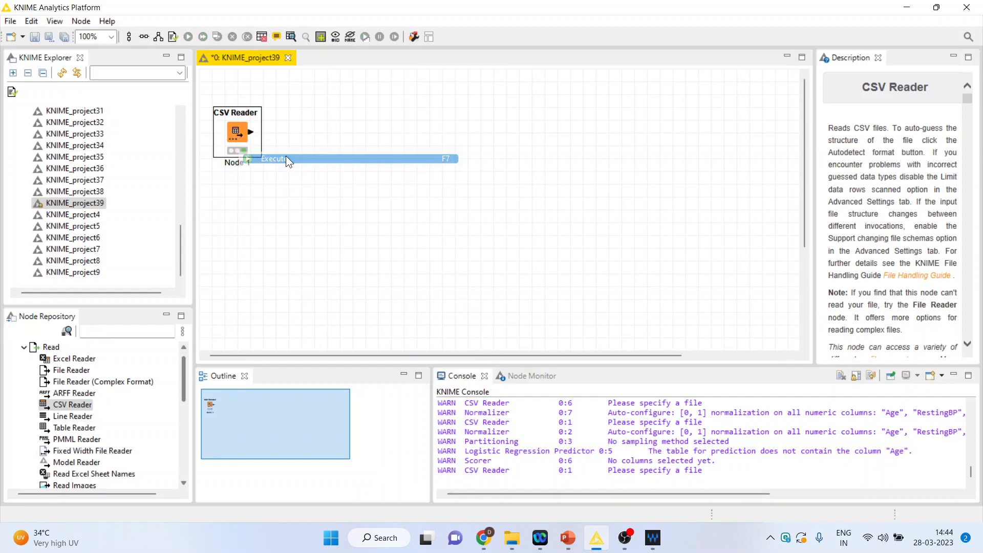
{"action": "right_click", "coordinate": [242, 134]}
{"action": "left_click", "coordinate": [309, 459]}
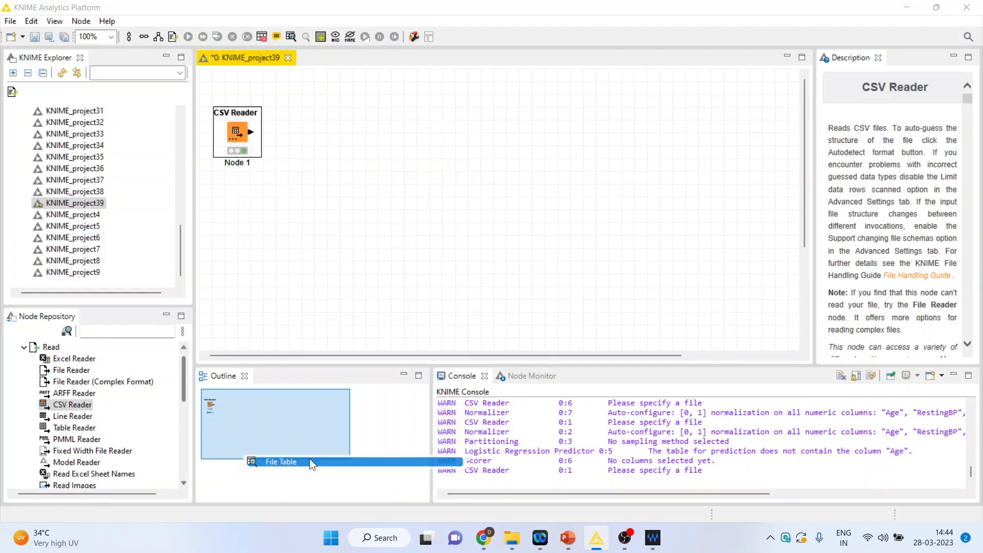
Examine the HeartDisease, Age, RestingBP, Cholesterol and MaxHR columns in the file table, and close the table.
{"action": "left_click_drag", "start_coordinate": [700, 113], "coordinate": [707, 328]}
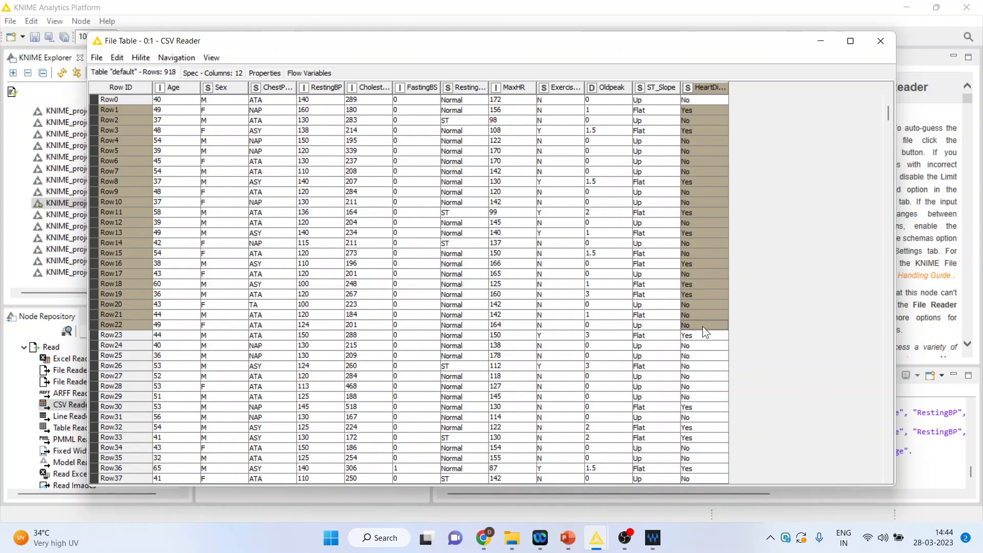
{"action": "left_click_drag", "start_coordinate": [174, 150], "coordinate": [174, 284]}
{"action": "left_click_drag", "start_coordinate": [318, 146], "coordinate": [331, 302]}
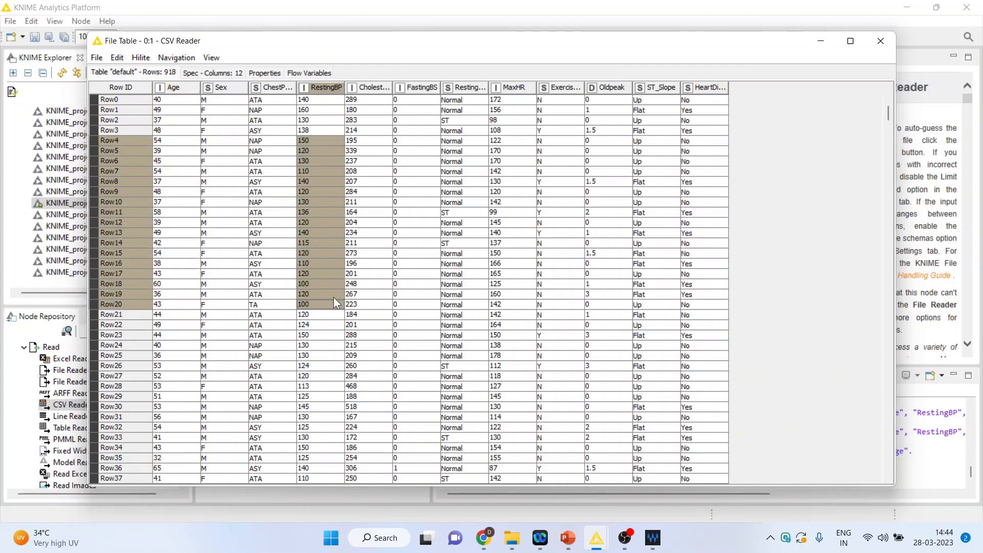
{"action": "left_click_drag", "start_coordinate": [379, 146], "coordinate": [380, 336]}
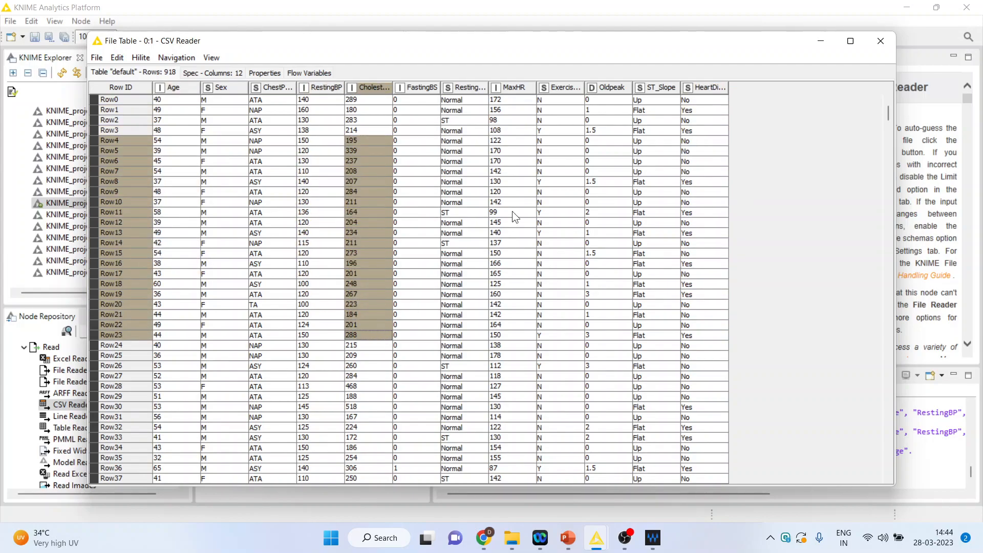
{"action": "left_click", "coordinate": [508, 149]}
{"action": "left_click_drag", "start_coordinate": [510, 150], "coordinate": [504, 322]}
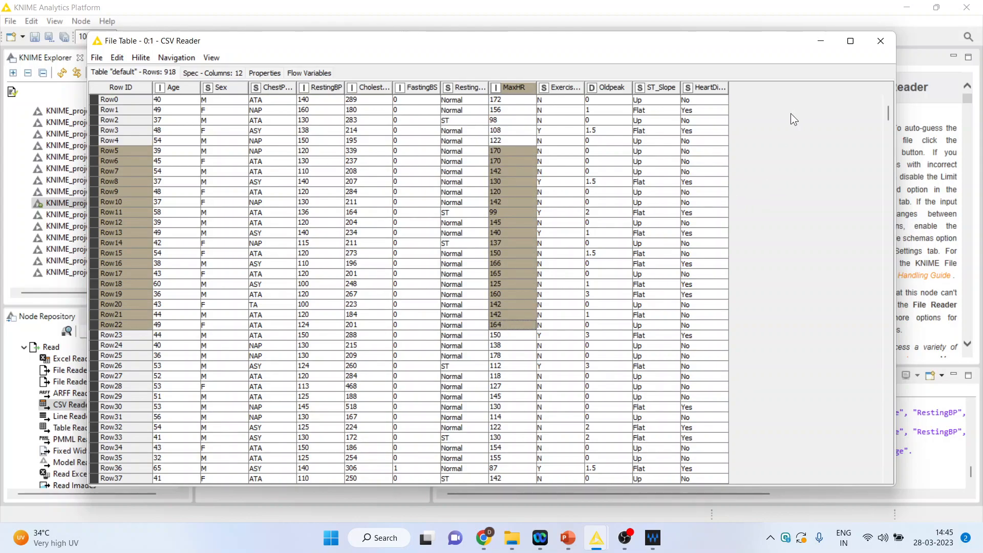
{"action": "left_click", "coordinate": [889, 39]}
Find the Normalizer node by filtering for "norm" and add it to the workflow, connected to the CSV Reader.
{"action": "left_click", "coordinate": [114, 332]}
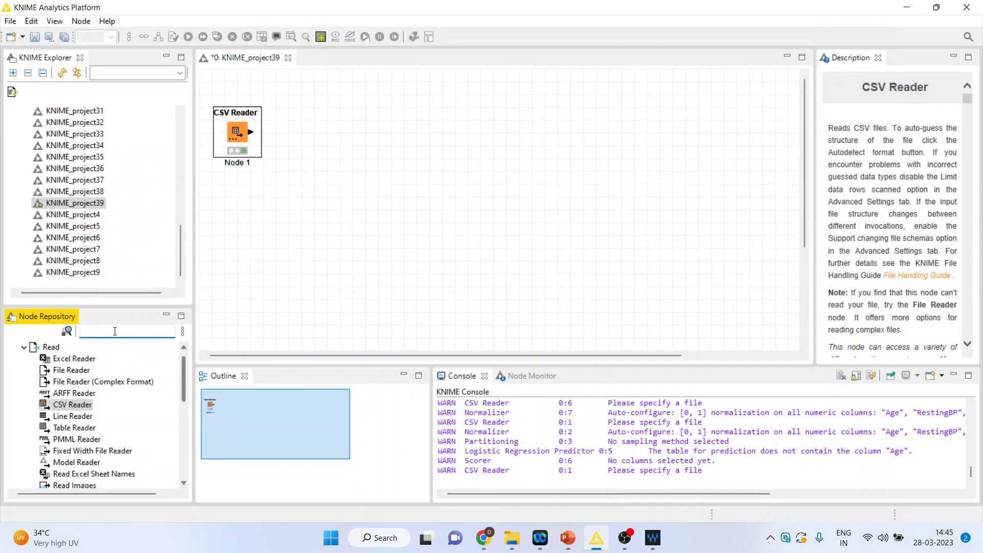
{"action": "type", "text": "norm"}
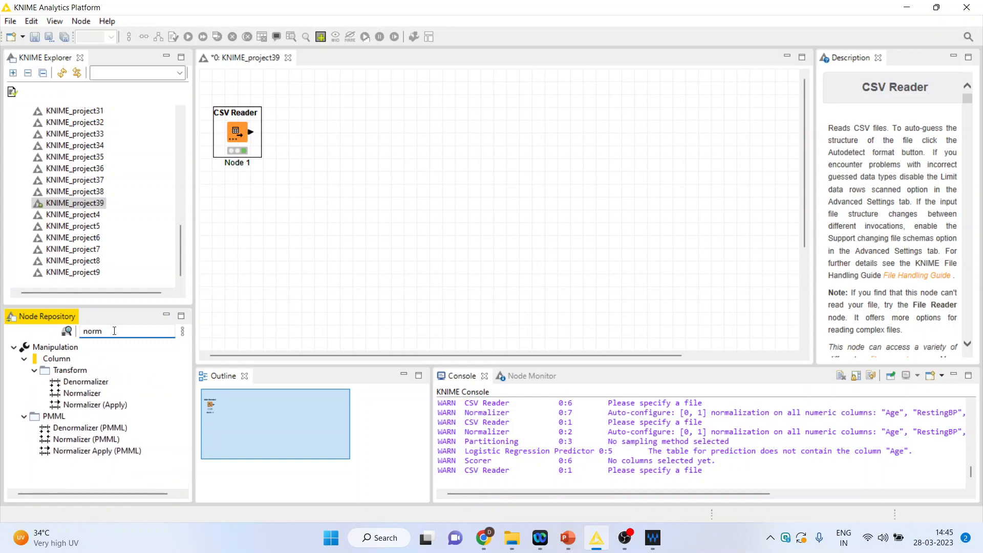
{"action": "double_click", "coordinate": [87, 393]}
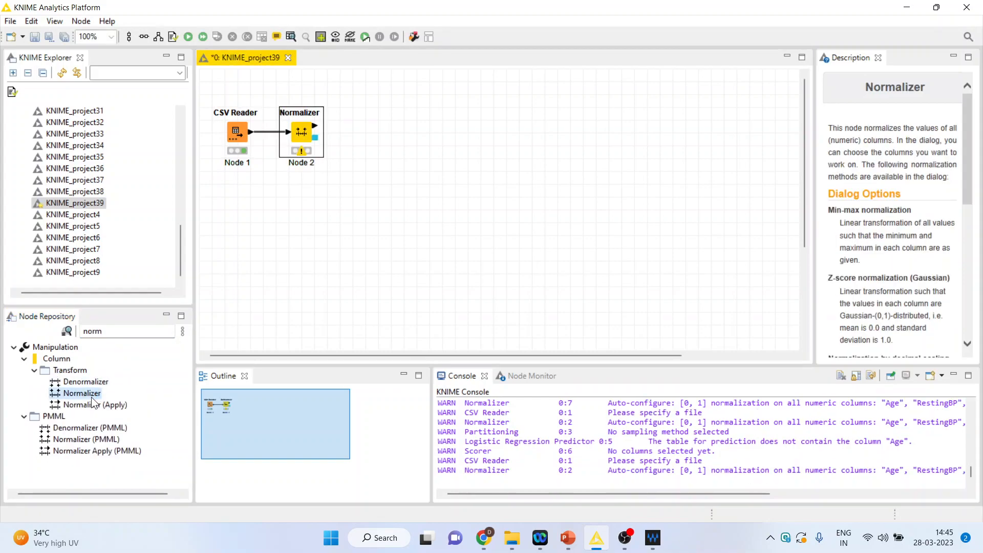
Exclude the Oldpeak and FastingBS columns in the Normalizer's configuration and execute the node.
{"action": "right_click", "coordinate": [302, 135]}
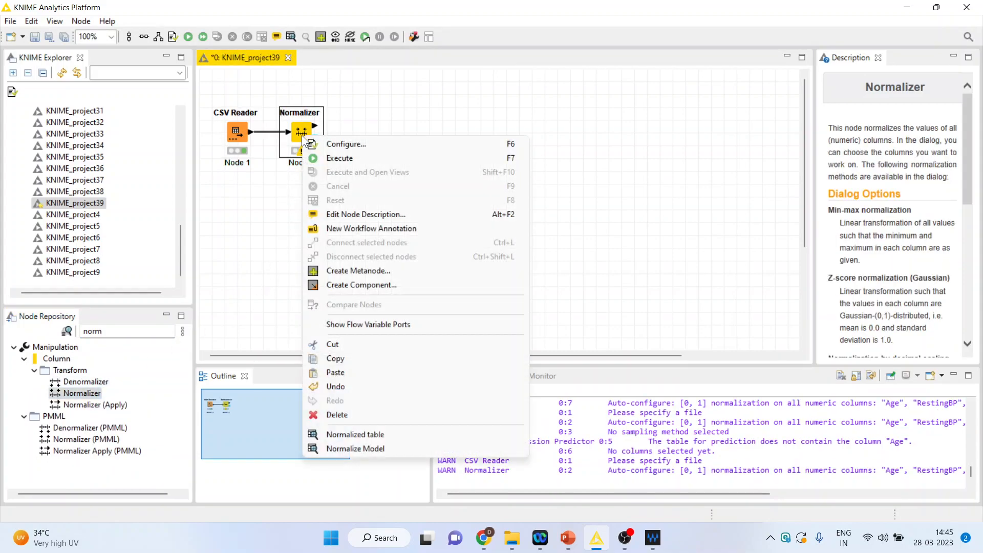
{"action": "left_click", "coordinate": [349, 145]}
{"action": "left_click", "coordinate": [546, 246]}
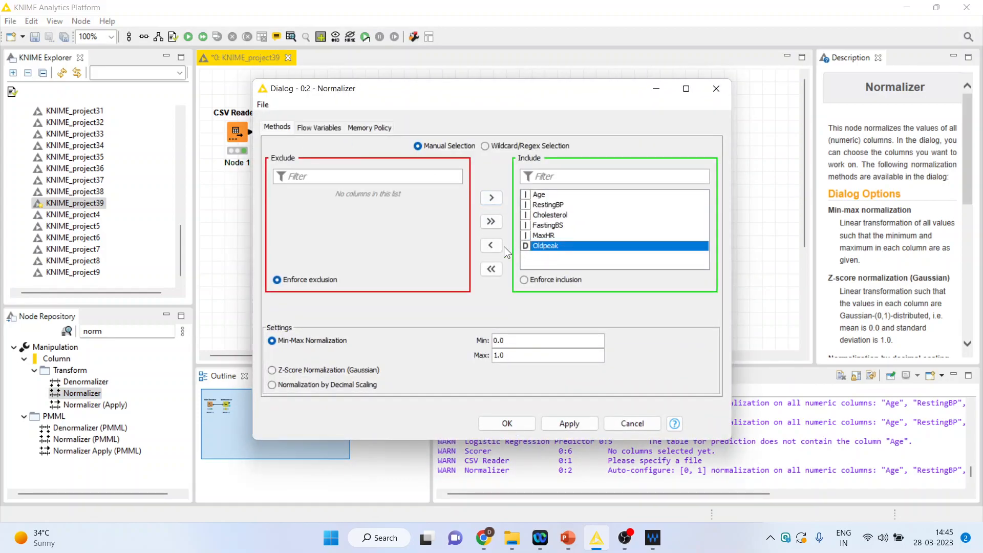
{"action": "left_click", "coordinate": [491, 245]}
{"action": "left_click", "coordinate": [558, 226]}
{"action": "left_click", "coordinate": [492, 245]}
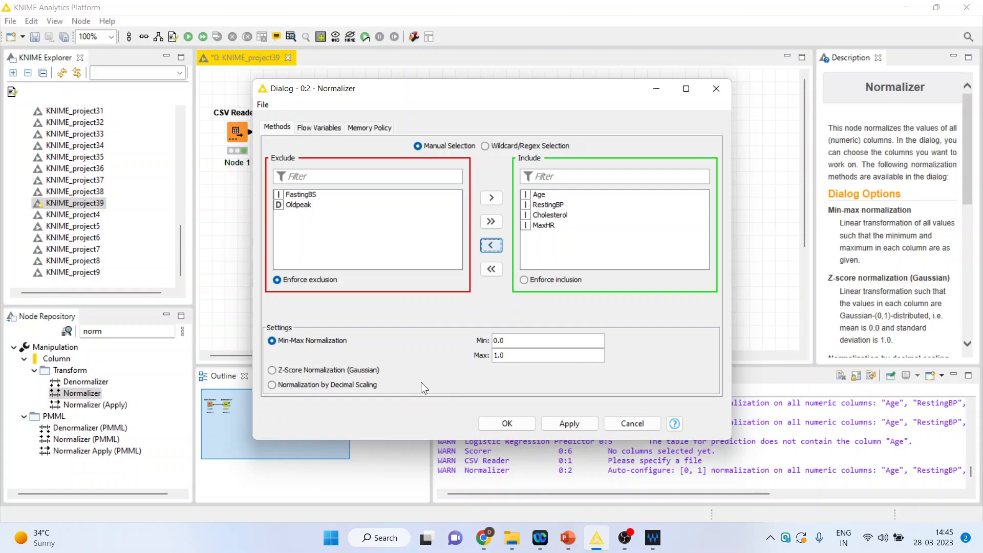
{"action": "left_click", "coordinate": [505, 423]}
{"action": "right_click", "coordinate": [306, 136]}
{"action": "left_click", "coordinate": [346, 155]}
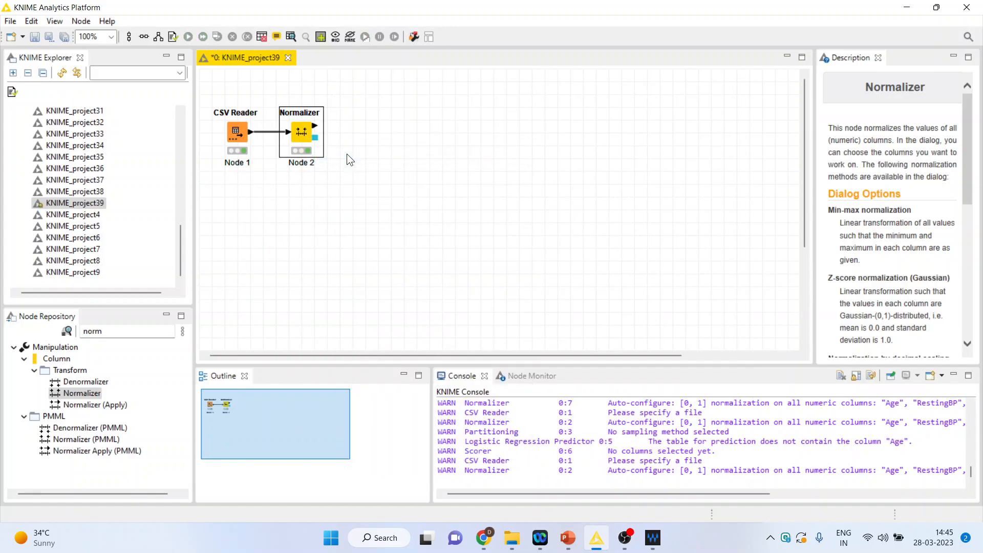
Find the Logistic Regression Learner by filtering for "log", and place it in the workflow to the right of the Normalizer.
{"action": "left_click", "coordinate": [130, 337]}
{"action": "key", "text": "BackSpace"}
{"action": "key", "text": "BackSpace"}
{"action": "key", "text": "BackSpace"}
{"action": "key", "text": "BackSpace"}
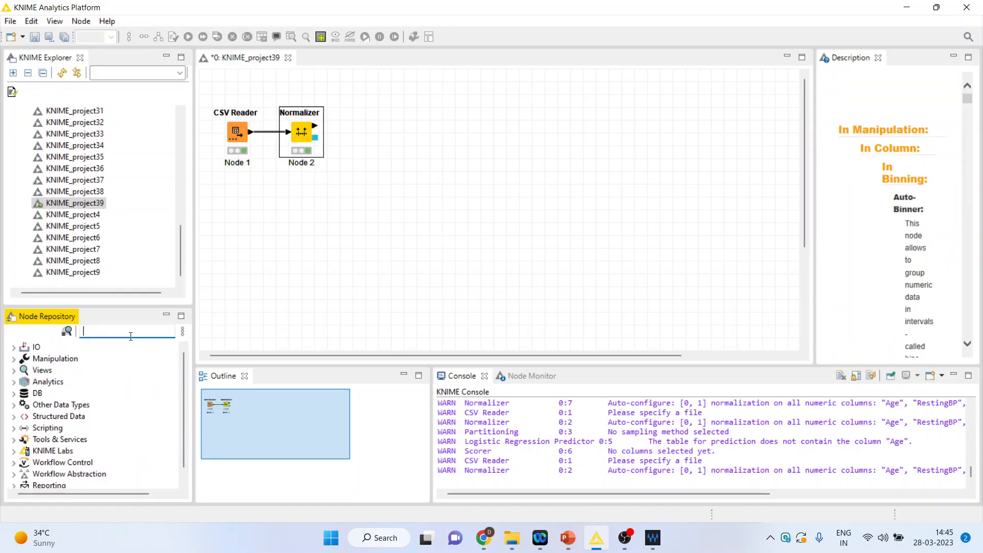
{"action": "type", "text": "logsi"}
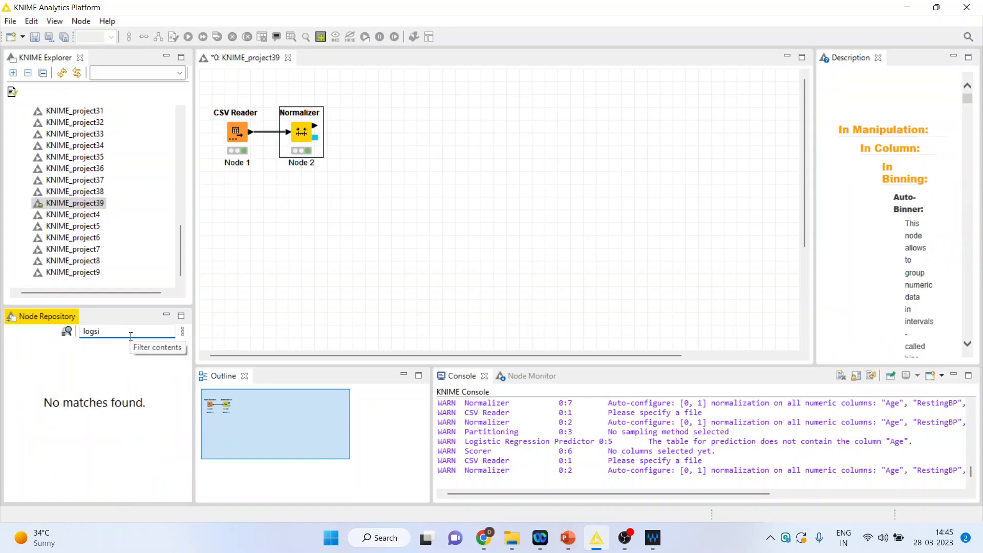
{"action": "key", "text": "BackSpace"}
{"action": "key", "text": "BackSpace"}
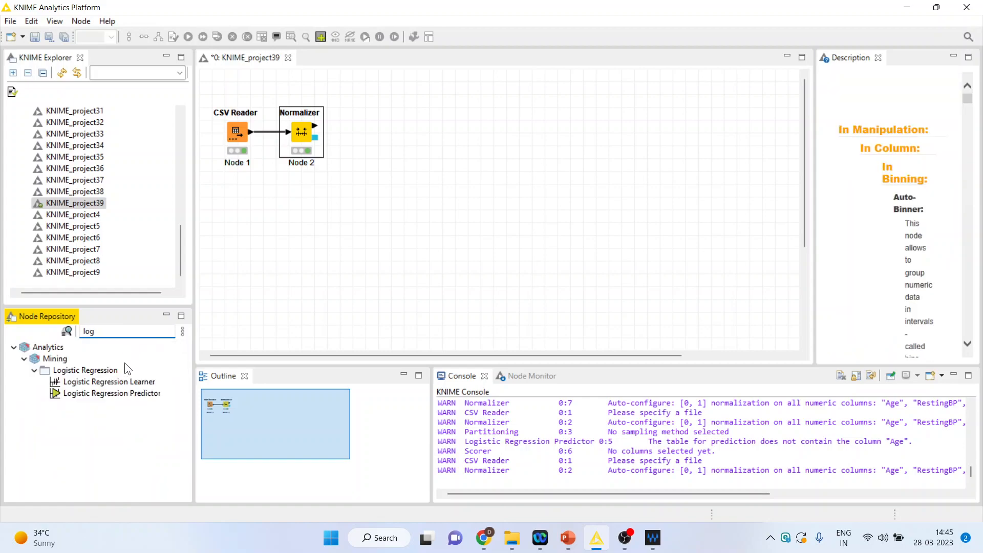
{"action": "double_click", "coordinate": [130, 383]}
{"action": "left_click_drag", "start_coordinate": [366, 129], "coordinate": [392, 130]}
Set the Logistic Regression Learner's reference category to No and move all feature columns to the excluded list.
{"action": "right_click", "coordinate": [391, 130]}
{"action": "left_click", "coordinate": [429, 140]}
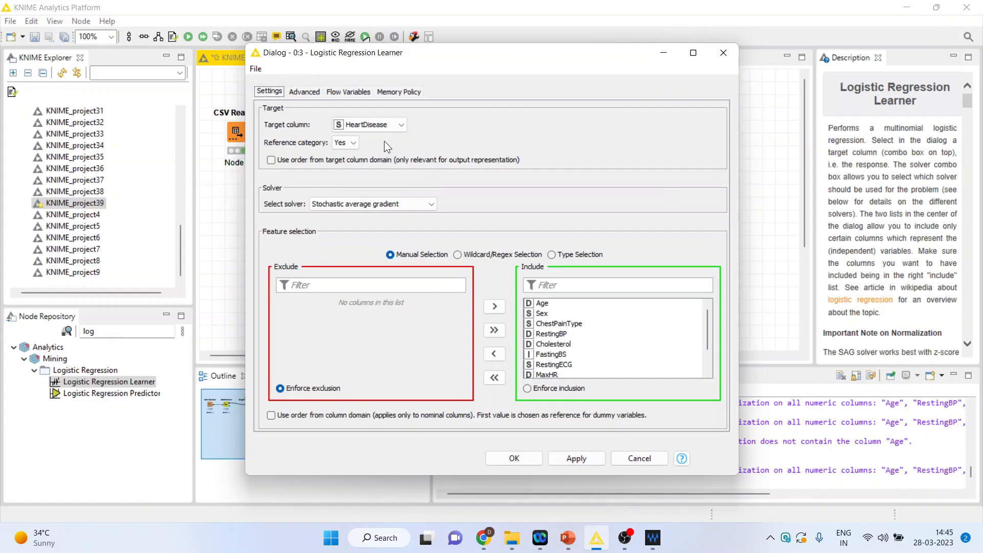
{"action": "left_click", "coordinate": [352, 143]}
{"action": "left_click", "coordinate": [491, 379]}
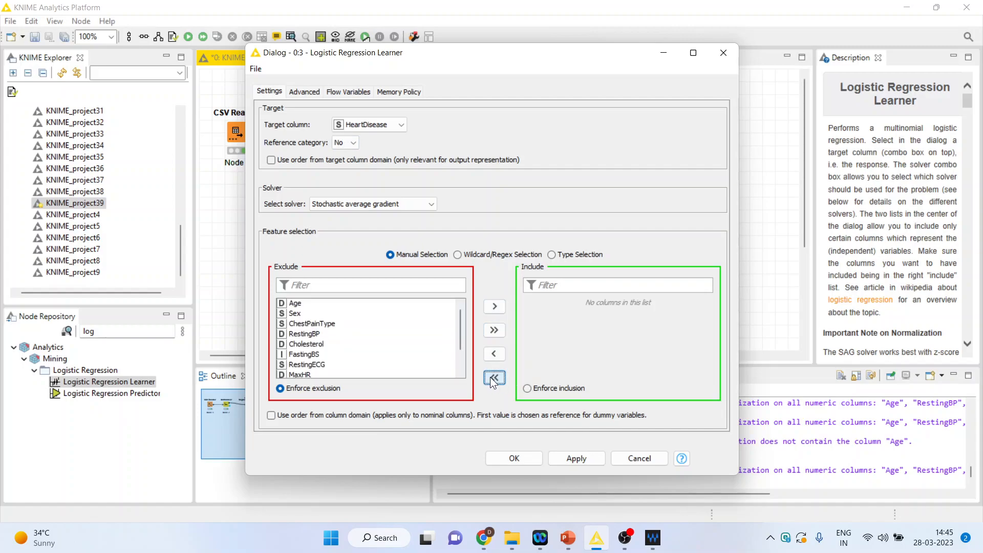
Include Age, RestingBP, Cholesterol and MaxHR as the feature columns of the Logistic Regression Learner.
{"action": "left_click", "coordinate": [299, 302]}
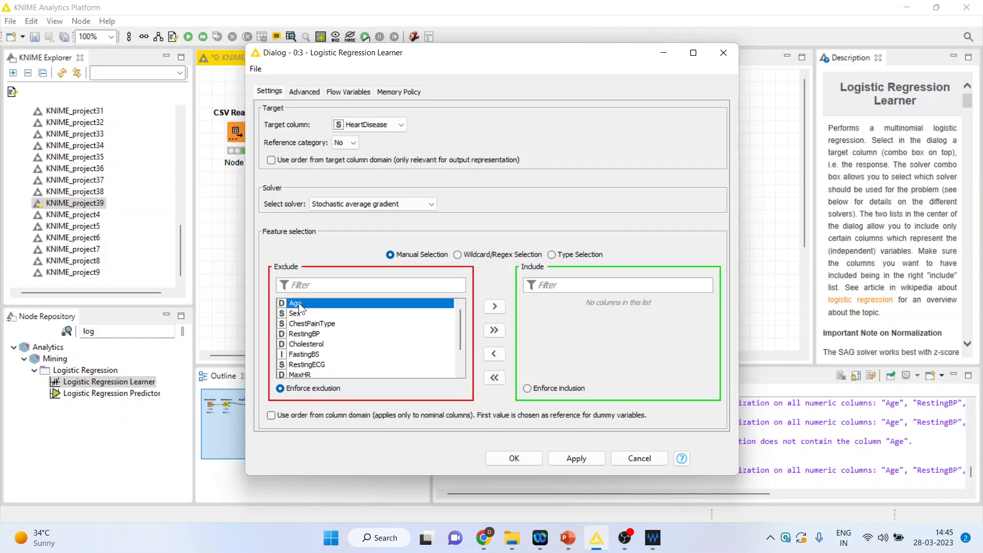
{"action": "left_click", "coordinate": [495, 306]}
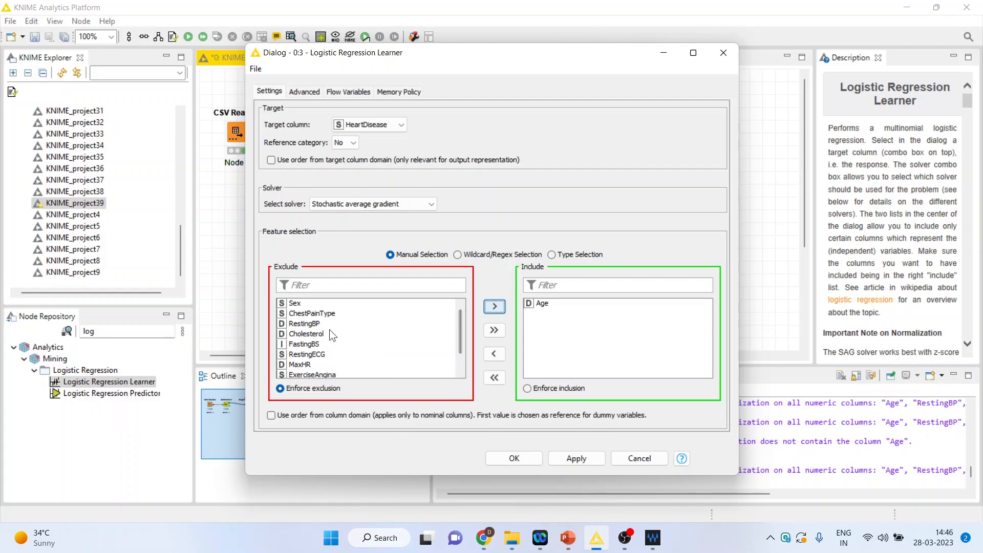
{"action": "left_click", "coordinate": [419, 323]}
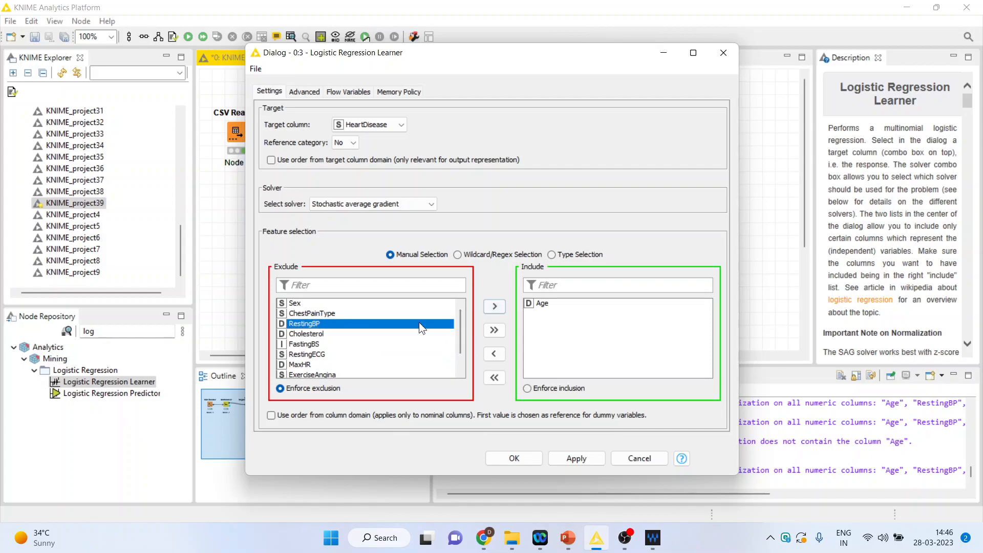
{"action": "left_click", "coordinate": [494, 306]}
{"action": "left_click", "coordinate": [315, 325]}
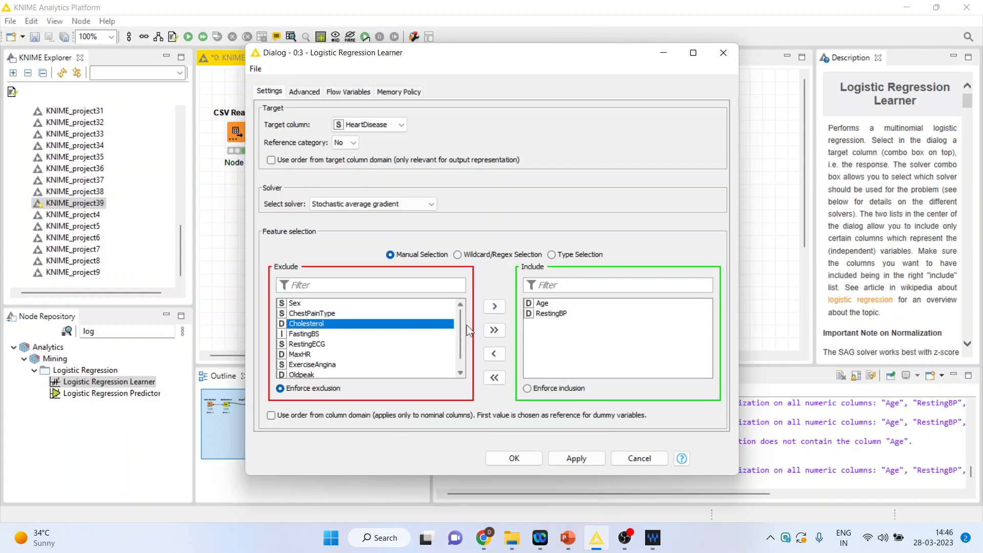
{"action": "left_click", "coordinate": [494, 307]}
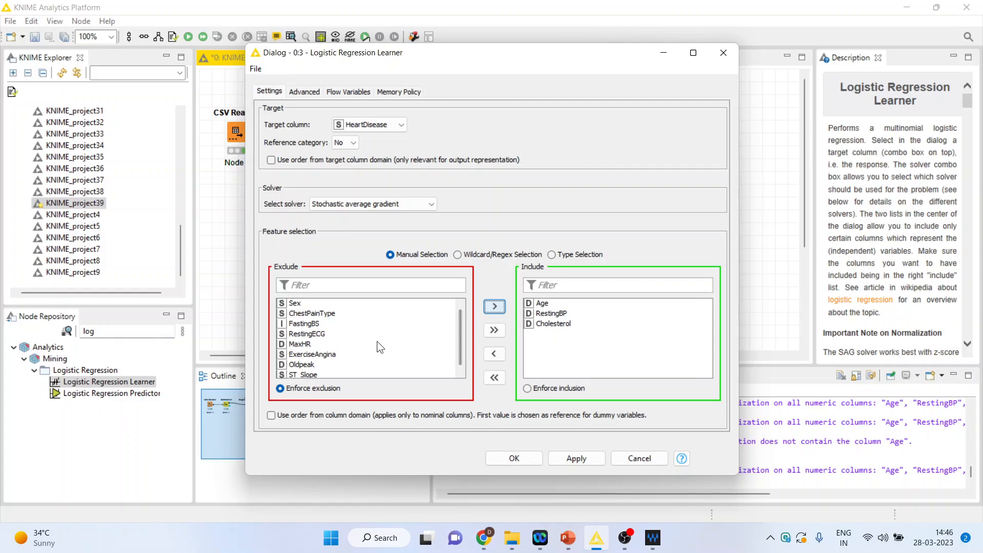
{"action": "left_click", "coordinate": [320, 344]}
{"action": "left_click", "coordinate": [492, 306]}
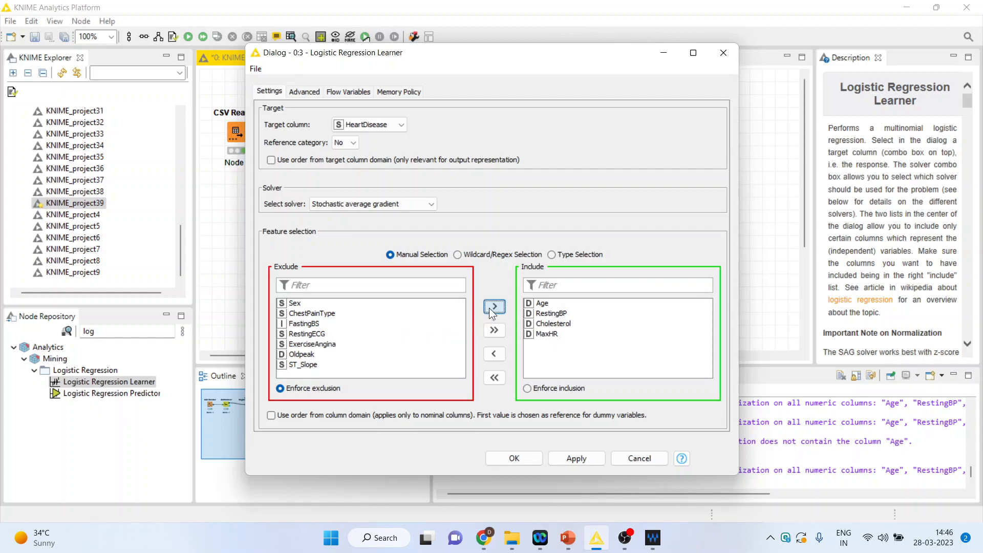
Confirm the Logistic Regression Learner's settings and execute the node.
{"action": "left_click", "coordinate": [514, 458]}
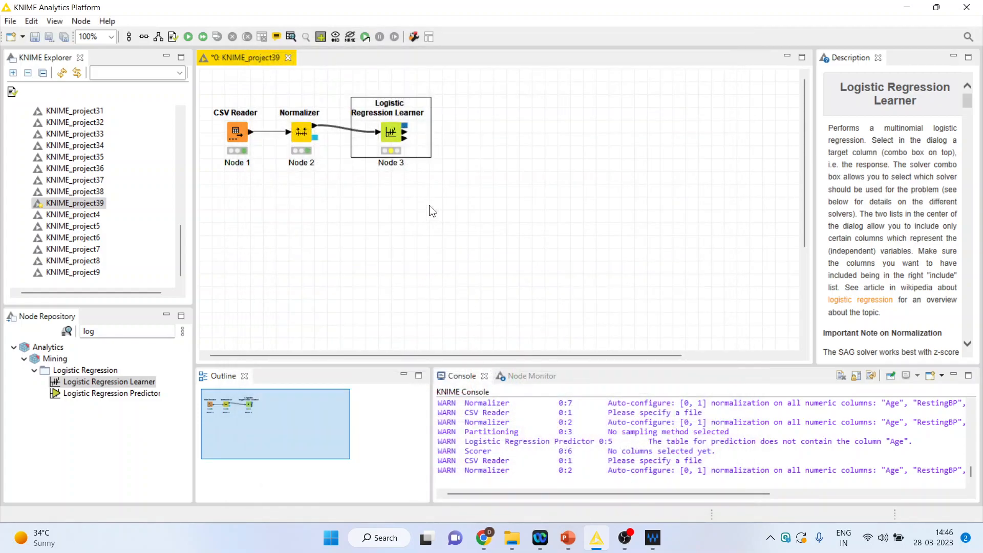
{"action": "right_click", "coordinate": [389, 133]}
{"action": "left_click", "coordinate": [431, 154]}
Examine the Coeff. and P>|z| columns in the Logistic Regression Learner's Coefficients and Statistics table, and close the table.
{"action": "right_click", "coordinate": [391, 136]}
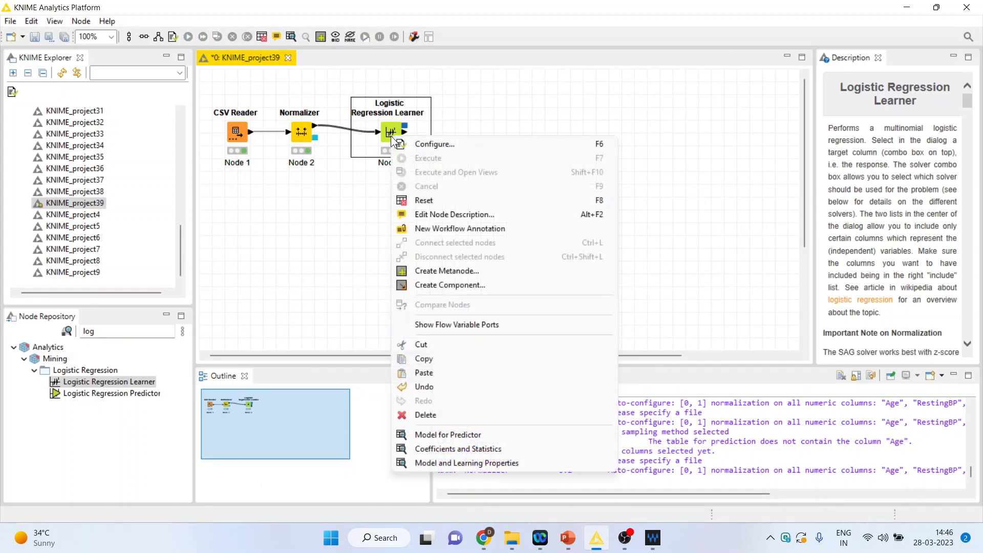
{"action": "left_click", "coordinate": [469, 449]}
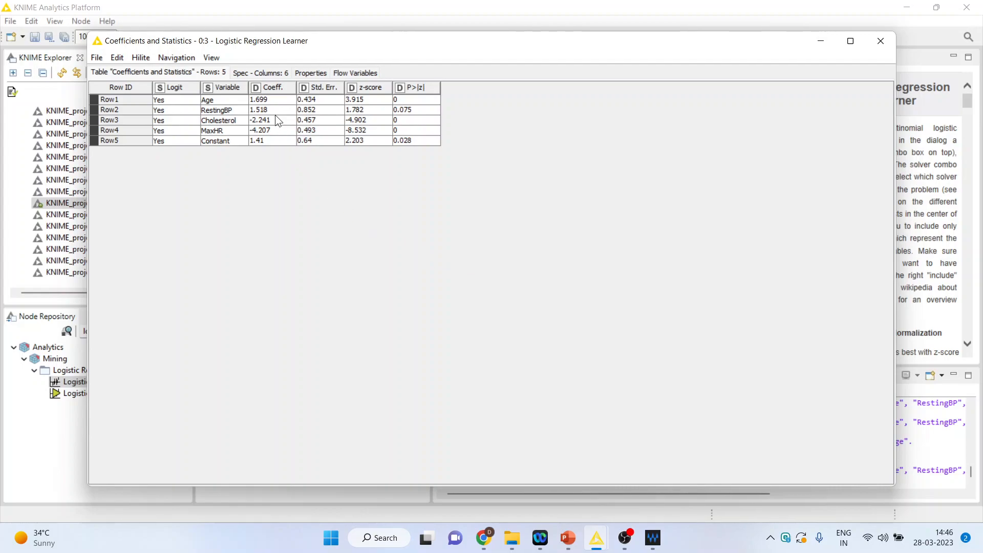
{"action": "left_click_drag", "start_coordinate": [269, 100], "coordinate": [270, 142]}
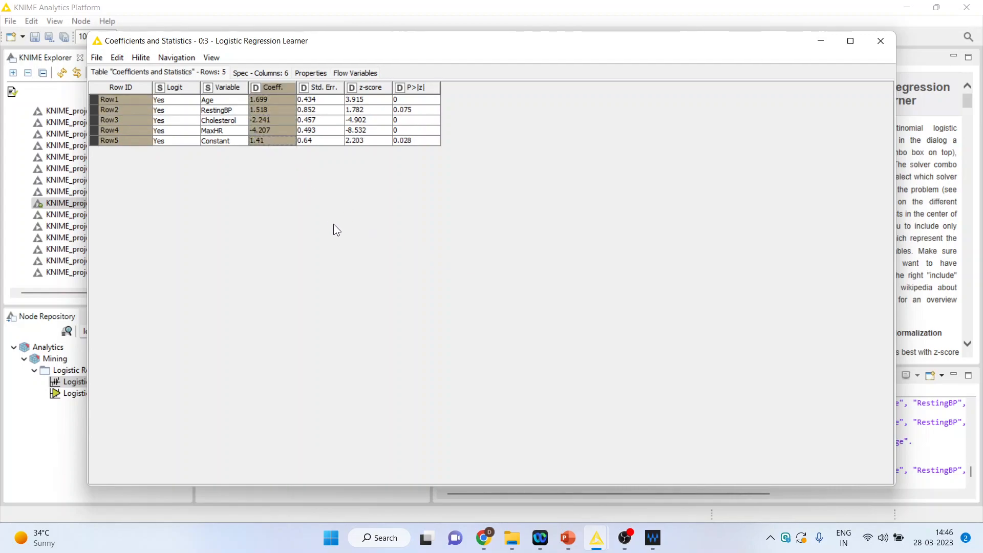
{"action": "left_click_drag", "start_coordinate": [405, 100], "coordinate": [406, 146]}
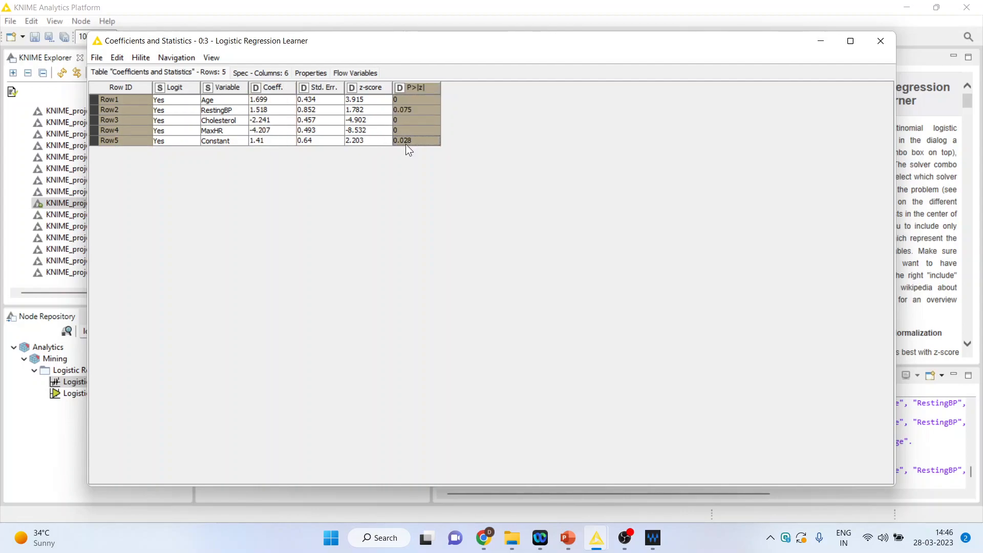
{"action": "left_click", "coordinate": [879, 42]}
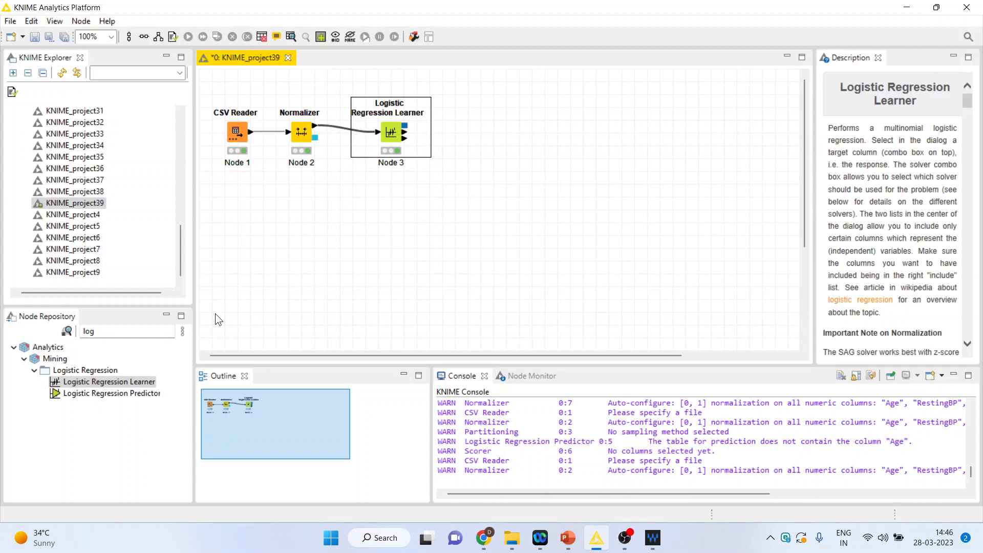
Filter the node repository for "pmml" and add a PMML Writer connected to the Logistic Regression Learner's model output.
{"action": "left_click", "coordinate": [102, 332]}
{"action": "key", "text": "BackSpace"}
{"action": "key", "text": "BackSpace"}
{"action": "key", "text": "BackSpace"}
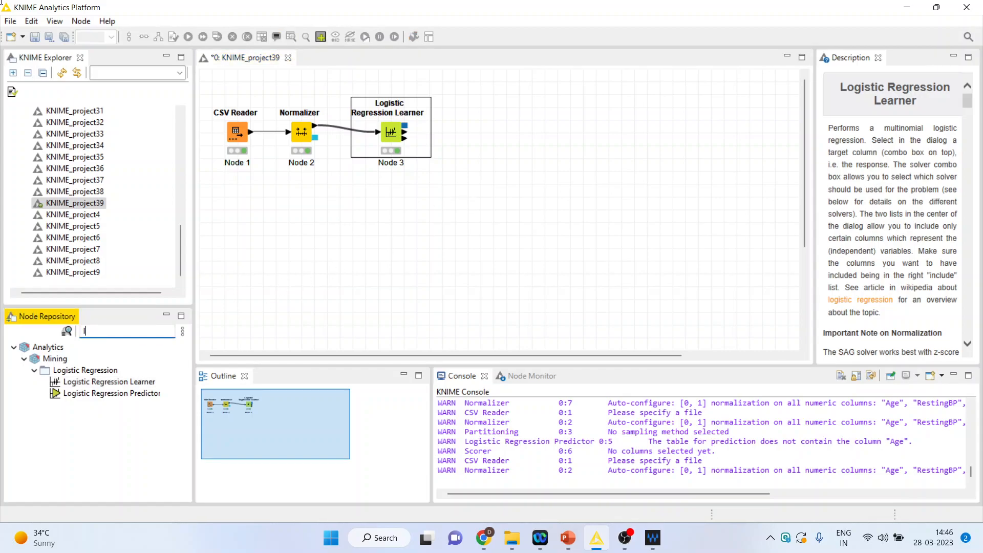
{"action": "type", "text": "pmml"}
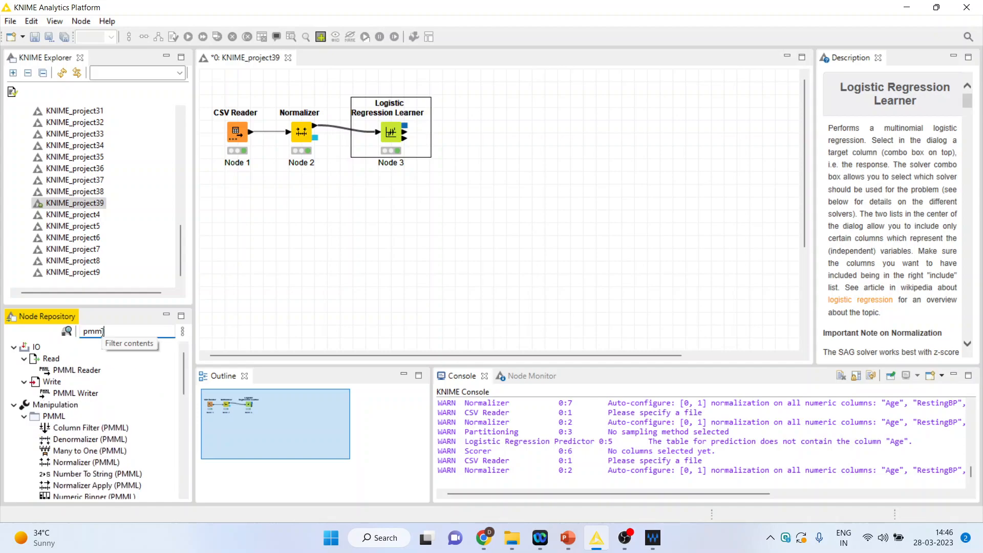
{"action": "double_click", "coordinate": [76, 393]}
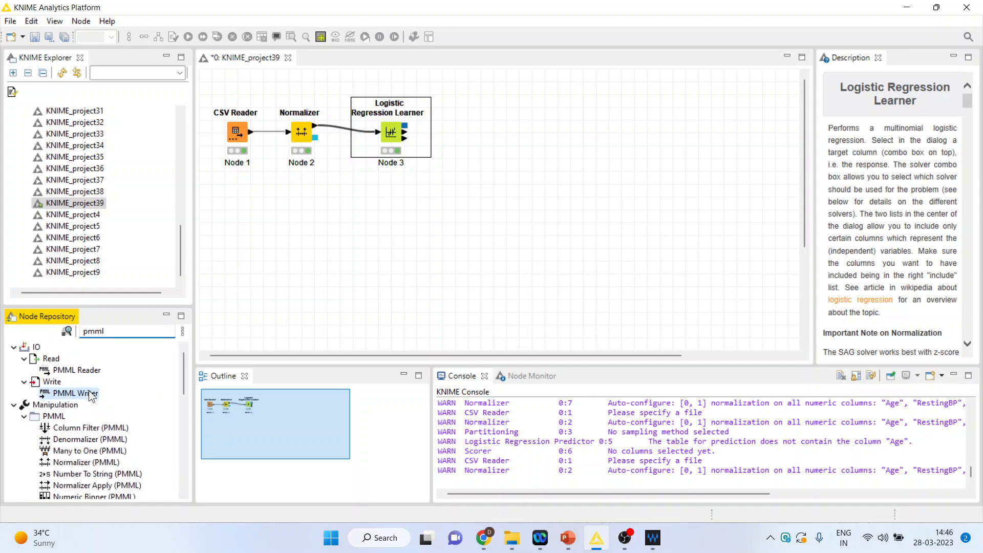
Set the PMML Writer's output file to D:\logistic.pmml on the local file system and execute the node.
{"action": "right_click", "coordinate": [481, 133]}
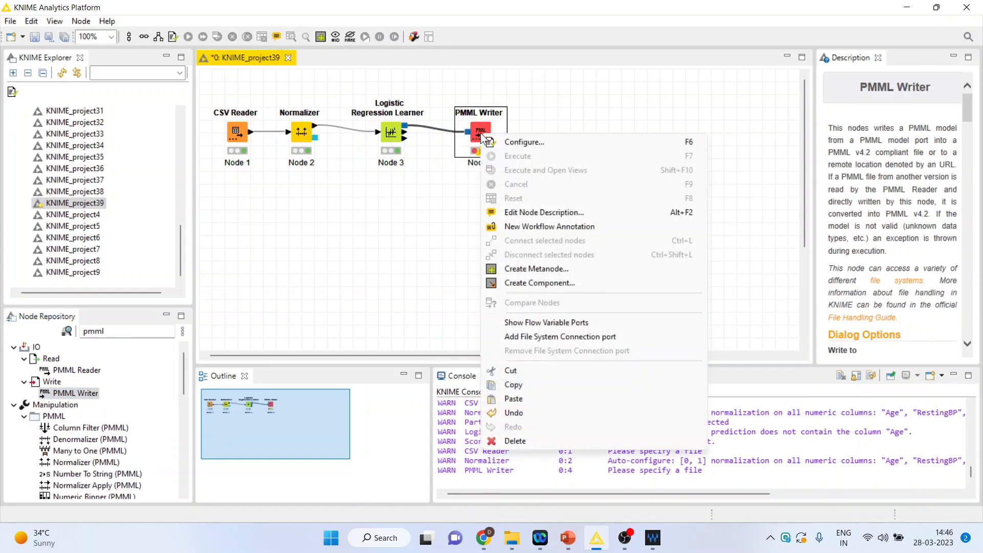
{"action": "left_click", "coordinate": [515, 143]}
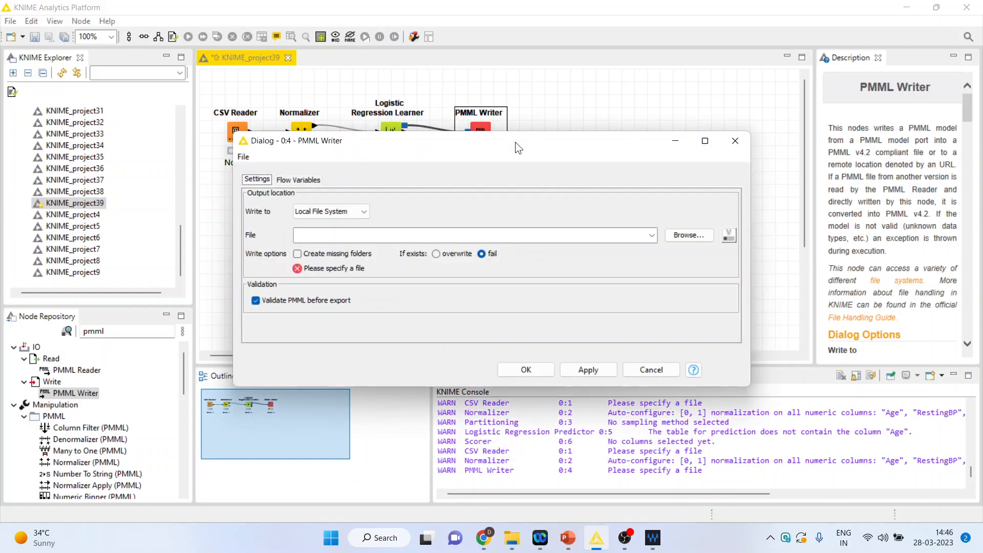
{"action": "left_click", "coordinate": [686, 235]}
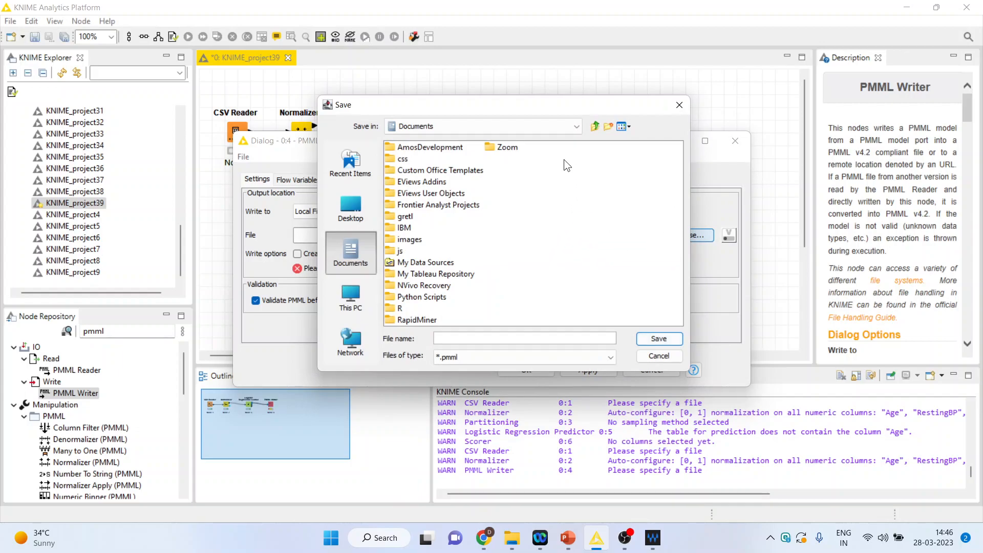
{"action": "left_click", "coordinate": [543, 126]}
{"action": "left_click", "coordinate": [510, 156]}
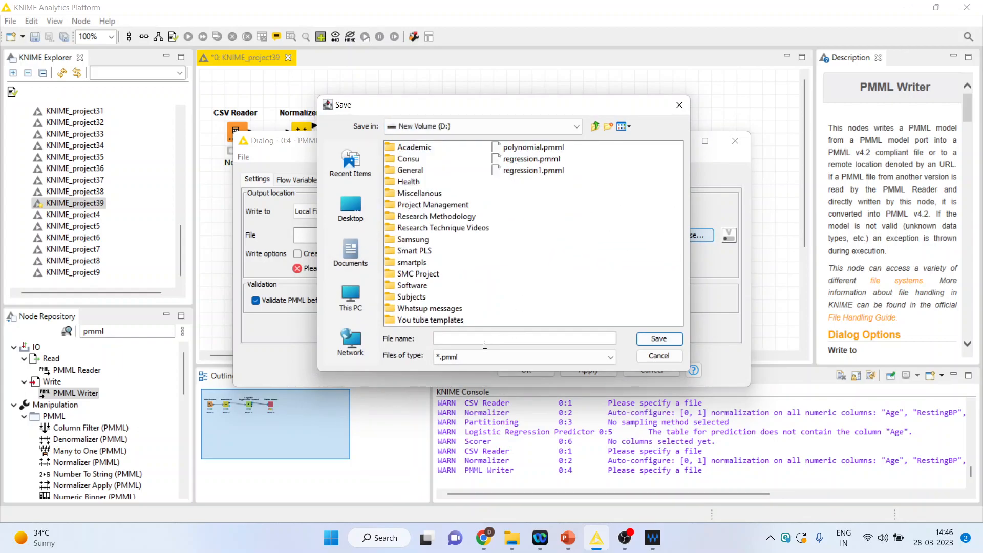
{"action": "type", "text": "logistic"}
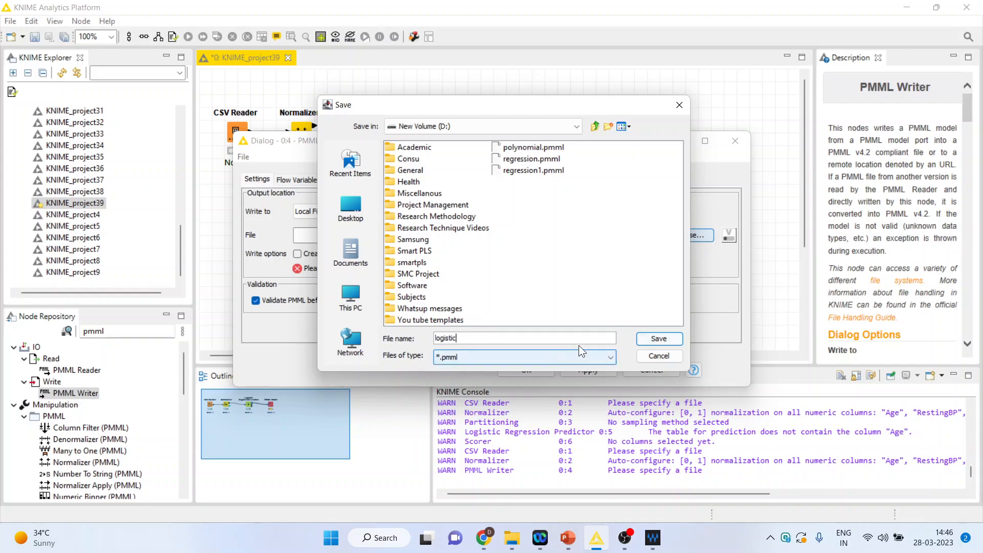
{"action": "left_click", "coordinate": [649, 340]}
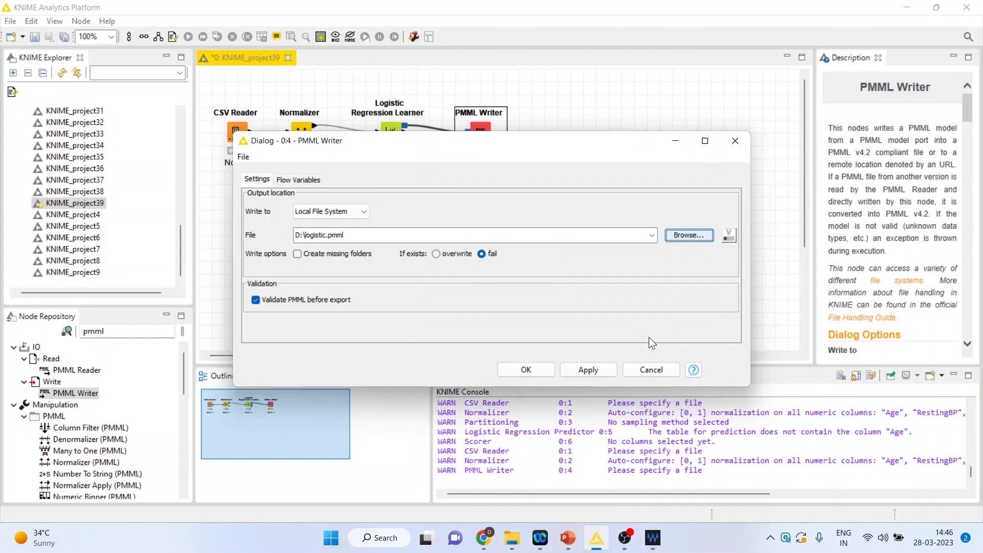
{"action": "left_click", "coordinate": [537, 370]}
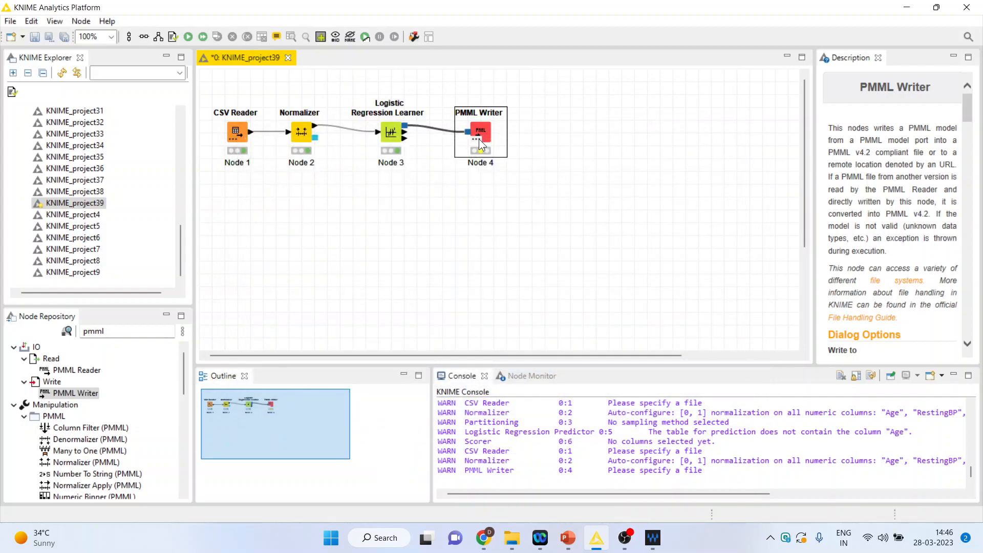
{"action": "right_click", "coordinate": [480, 139]}
{"action": "left_click", "coordinate": [543, 161]}
Create a new KNIME workflow with the suggested name in the LOCAL:/ destination.
{"action": "left_click", "coordinate": [23, 36]}
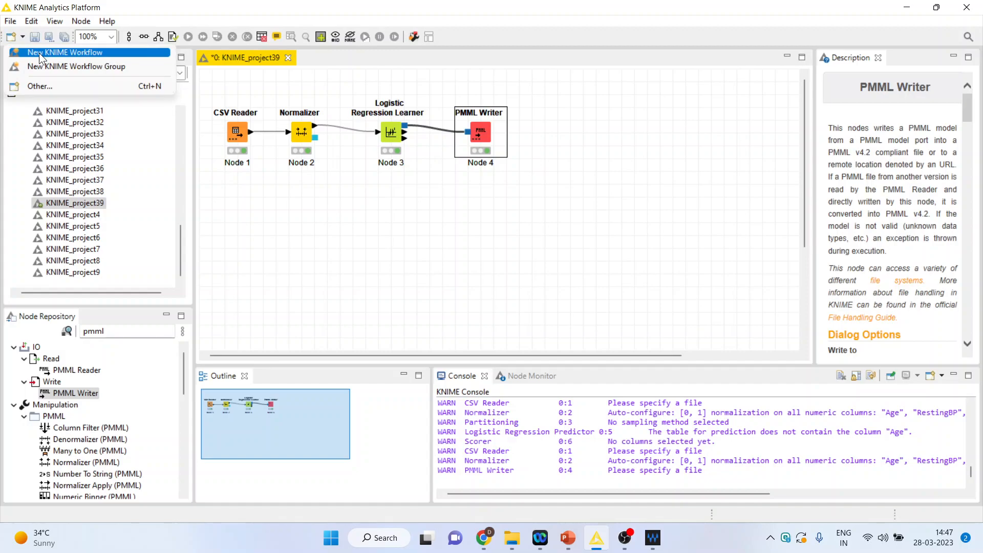
{"action": "left_click", "coordinate": [39, 53]}
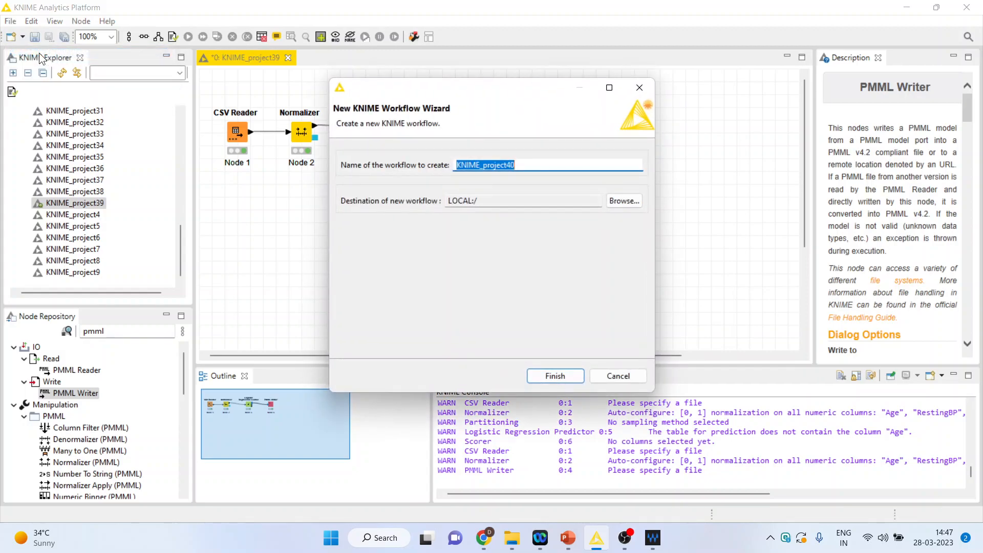
{"action": "left_click", "coordinate": [537, 377]}
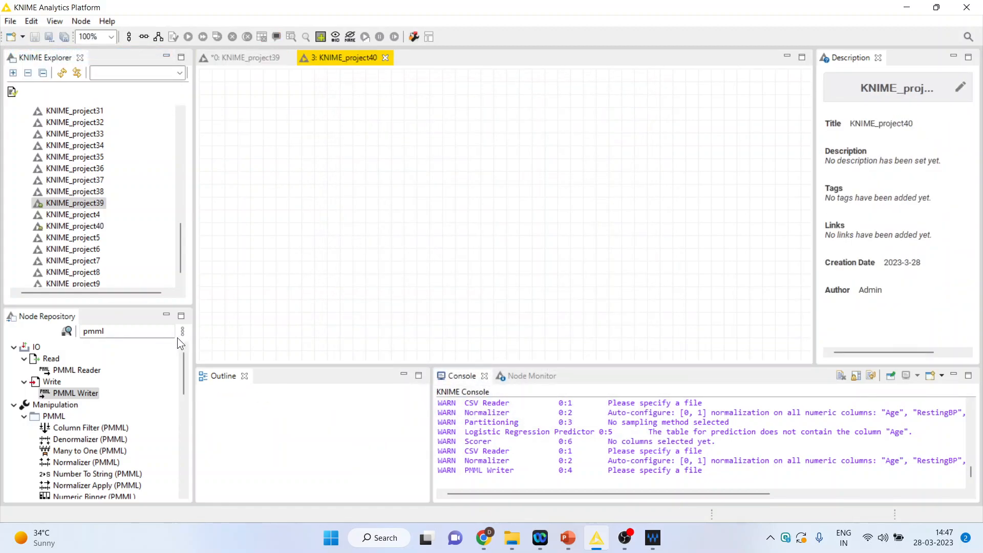
Clear the node repository filter and place a CSV Reader from the IO Read category near the left side of the empty workflow.
{"action": "left_click", "coordinate": [119, 334]}
{"action": "key", "text": "BackSpace"}
{"action": "key", "text": "BackSpace"}
{"action": "key", "text": "BackSpace"}
{"action": "key", "text": "BackSpace"}
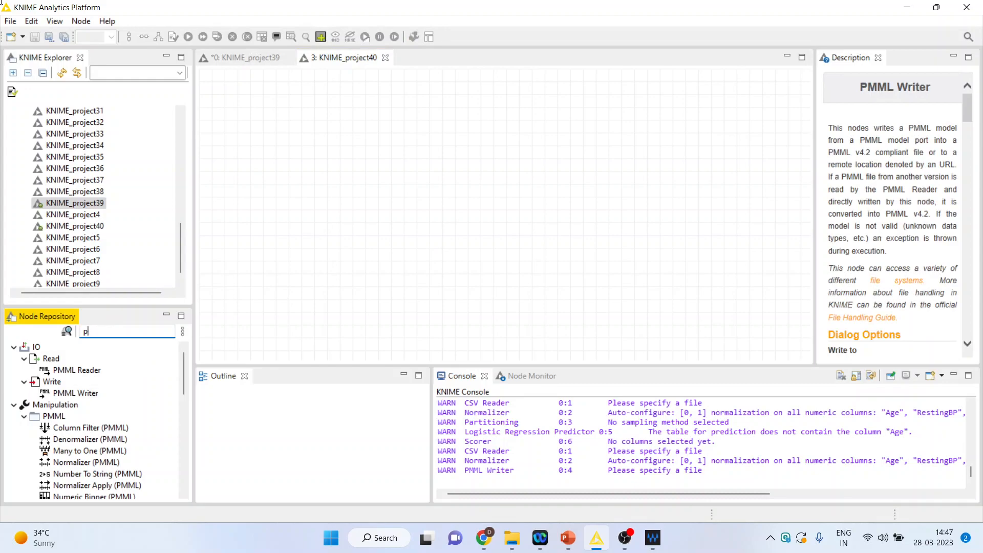
{"action": "left_click", "coordinate": [14, 347]}
{"action": "left_click", "coordinate": [23, 358]}
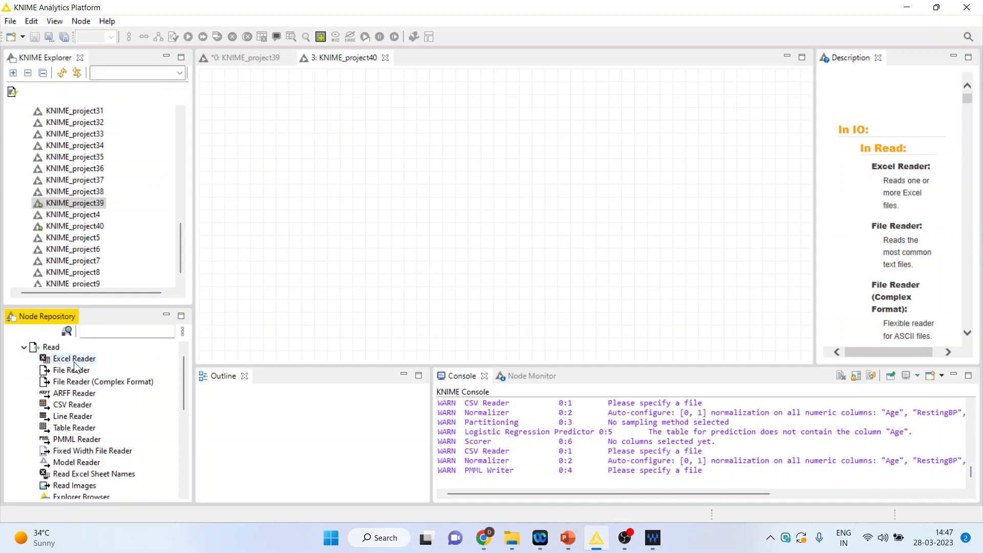
{"action": "left_click_drag", "start_coordinate": [73, 405], "coordinate": [505, 209]}
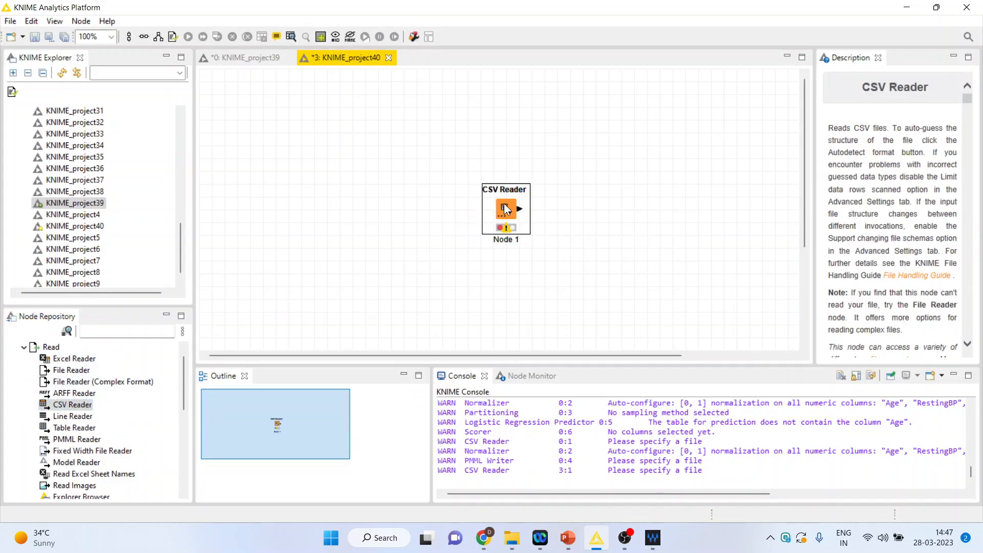
{"action": "left_click_drag", "start_coordinate": [499, 210], "coordinate": [258, 175]}
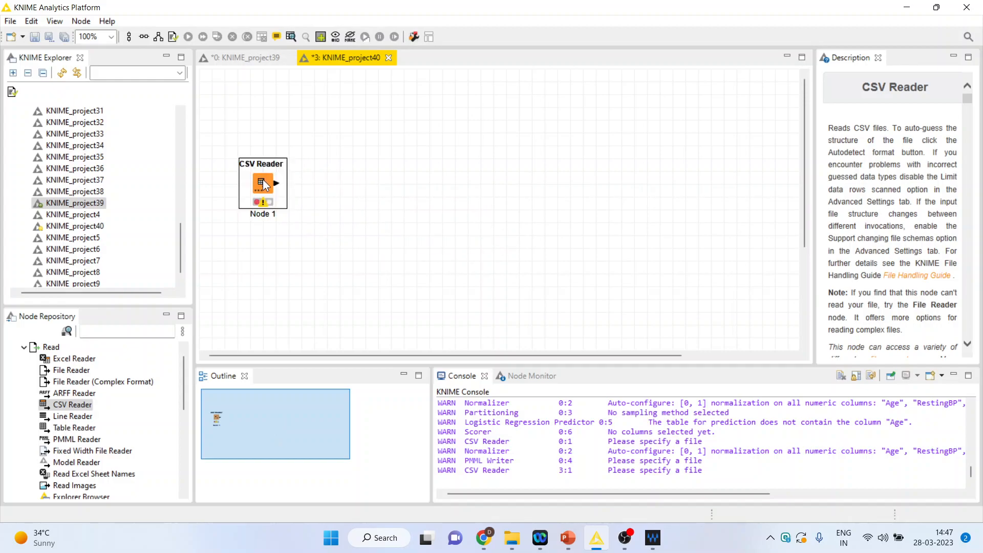
Set the CSV Reader's input to D:\Research Methodology\Predictive Analytics\Knime\Data\heart1(test).csv and execute the node.
{"action": "double_click", "coordinate": [264, 184]}
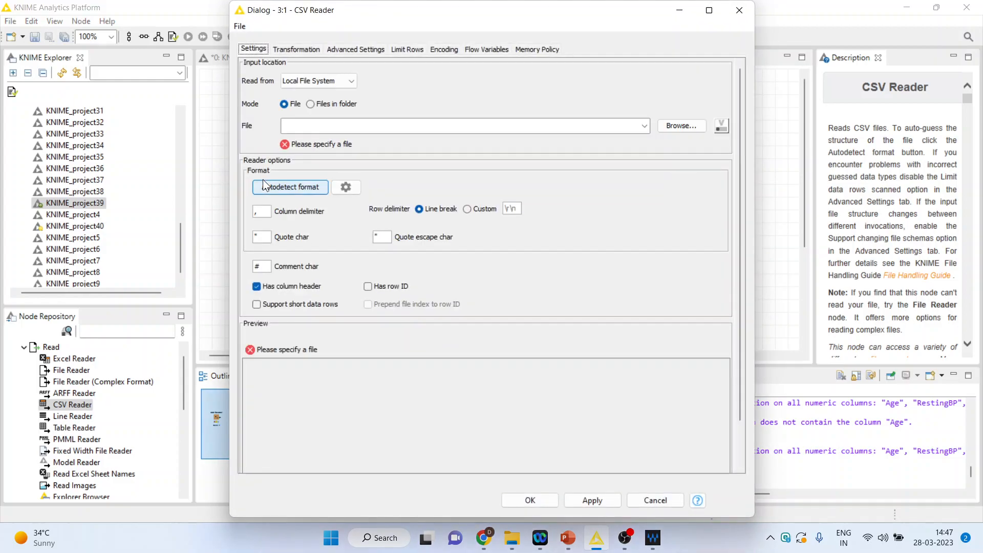
{"action": "left_click", "coordinate": [678, 128]}
{"action": "left_click", "coordinate": [567, 32]}
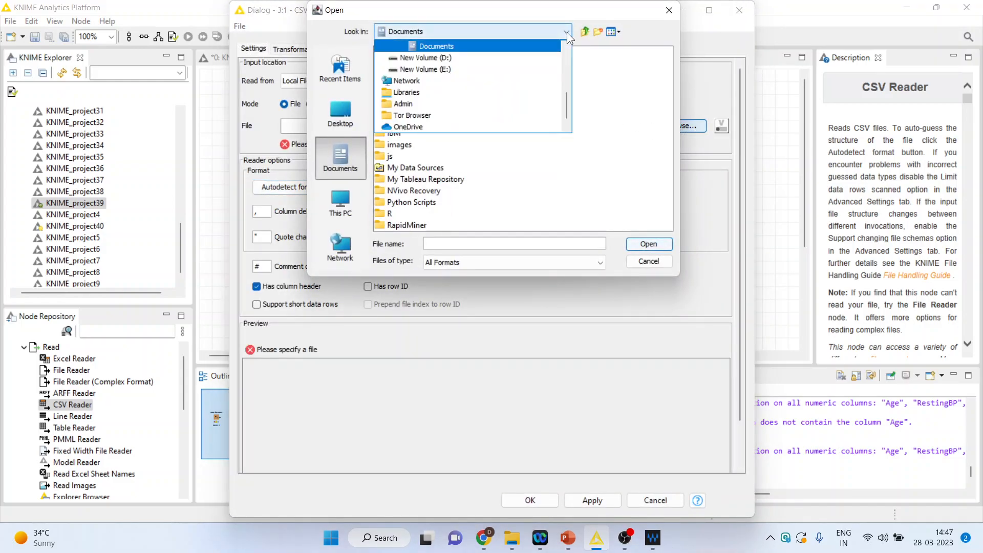
{"action": "left_click", "coordinate": [500, 57]}
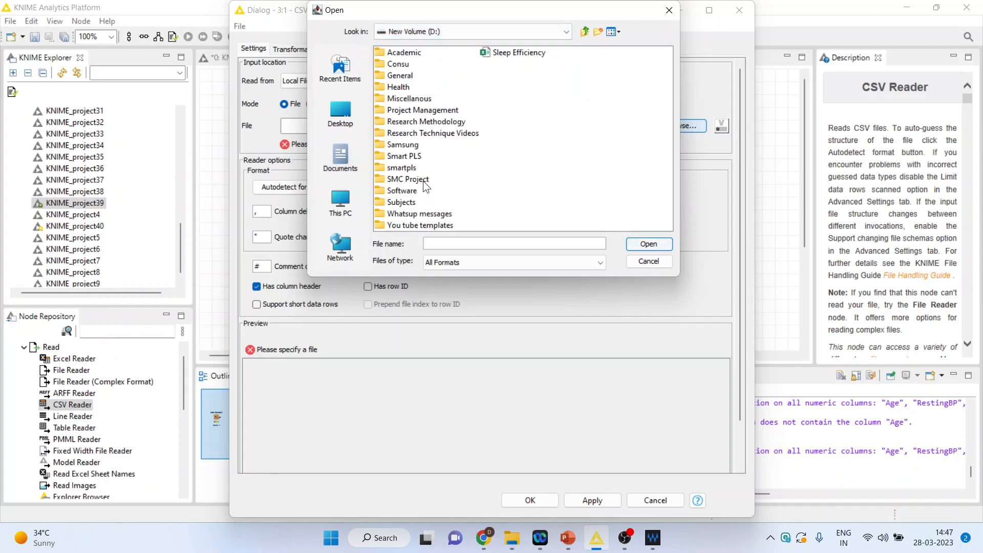
{"action": "double_click", "coordinate": [416, 122]}
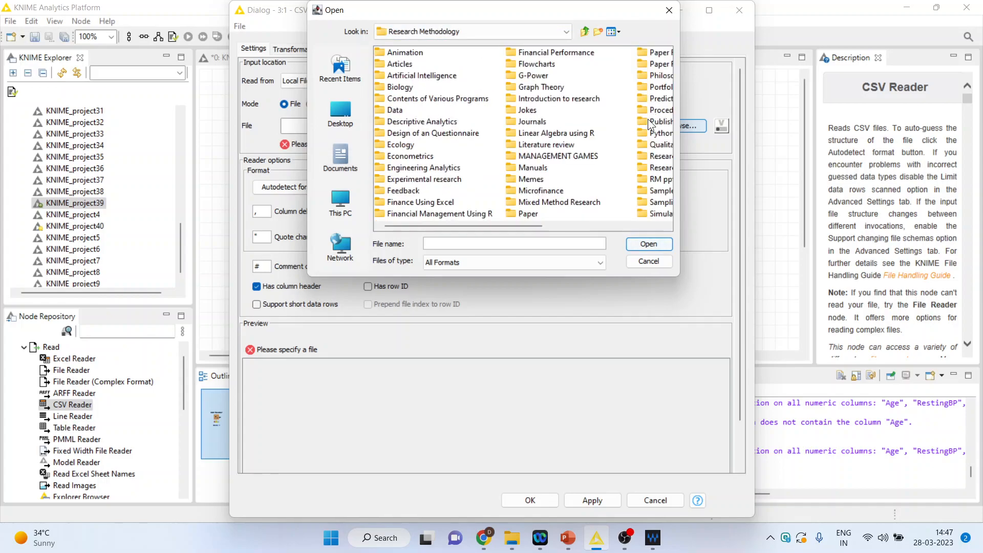
{"action": "double_click", "coordinate": [649, 100]}
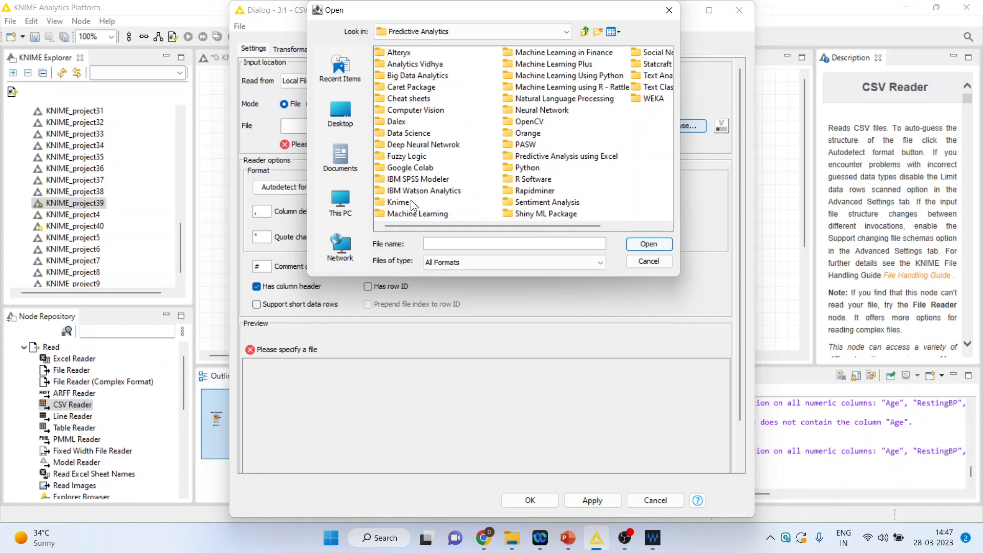
{"action": "double_click", "coordinate": [396, 202]}
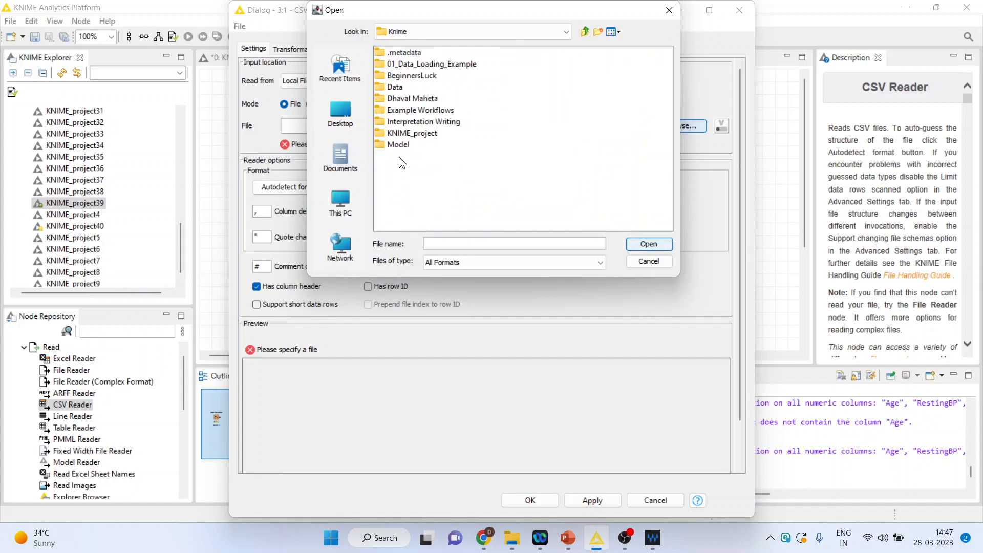
{"action": "double_click", "coordinate": [389, 88]}
{"action": "left_click", "coordinate": [402, 52]}
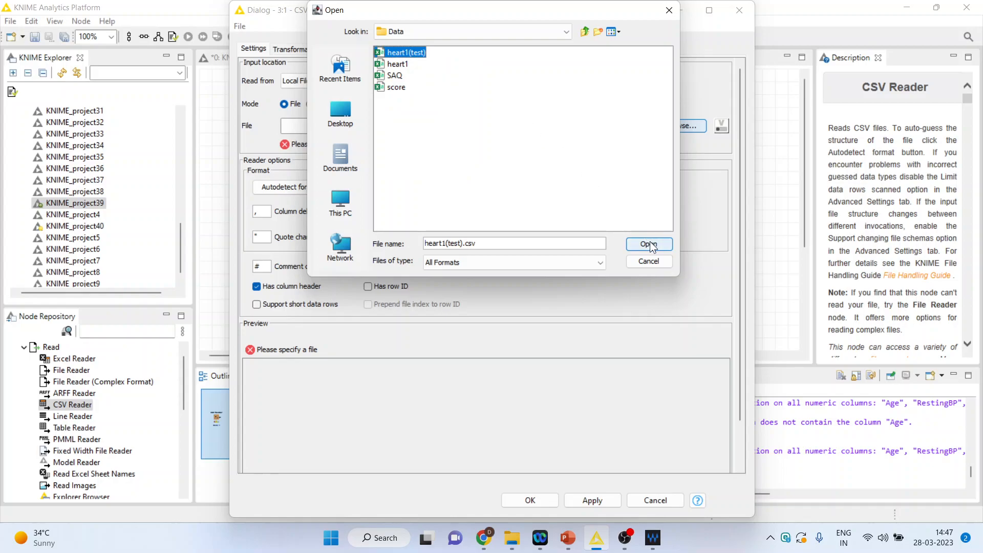
{"action": "left_click", "coordinate": [649, 245]}
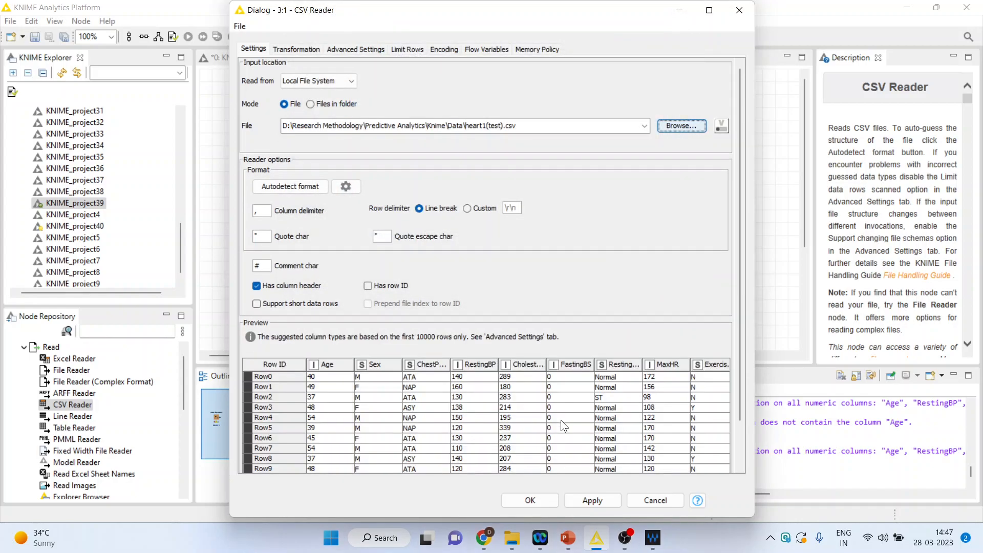
{"action": "left_click", "coordinate": [531, 501]}
{"action": "right_click", "coordinate": [263, 192]}
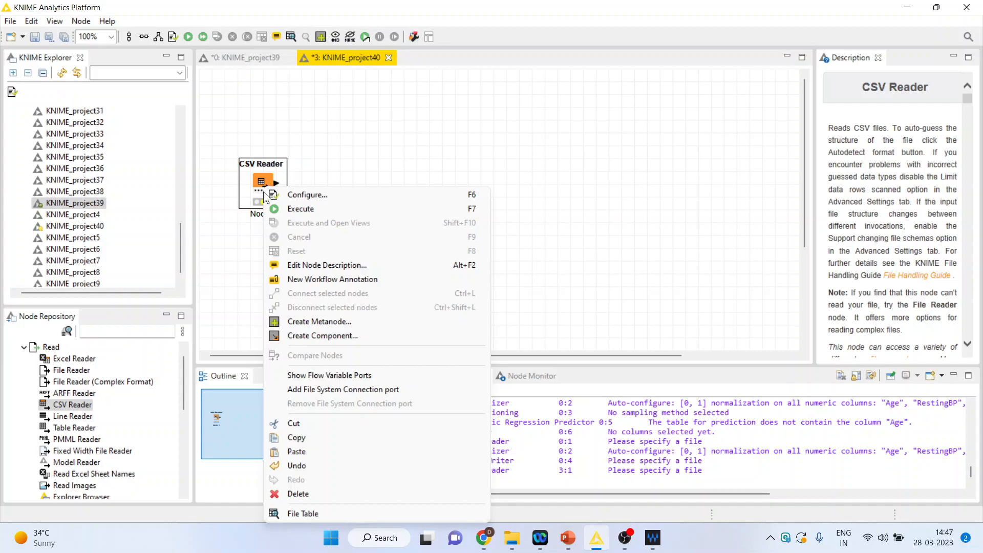
{"action": "left_click", "coordinate": [303, 209]}
Examine the CSV Reader's File Table, including the HeartDisease column, and close it.
{"action": "right_click", "coordinate": [263, 195]}
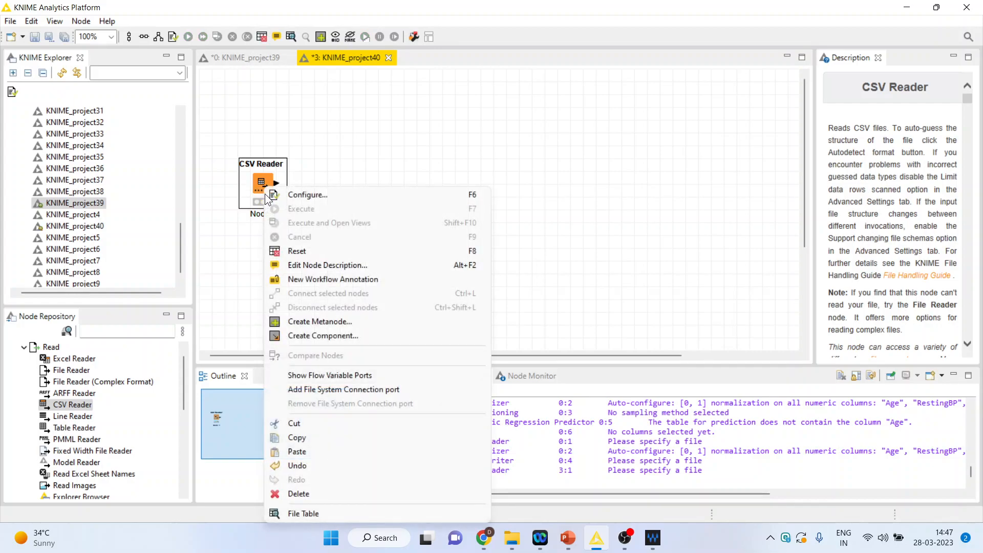
{"action": "left_click", "coordinate": [348, 511]}
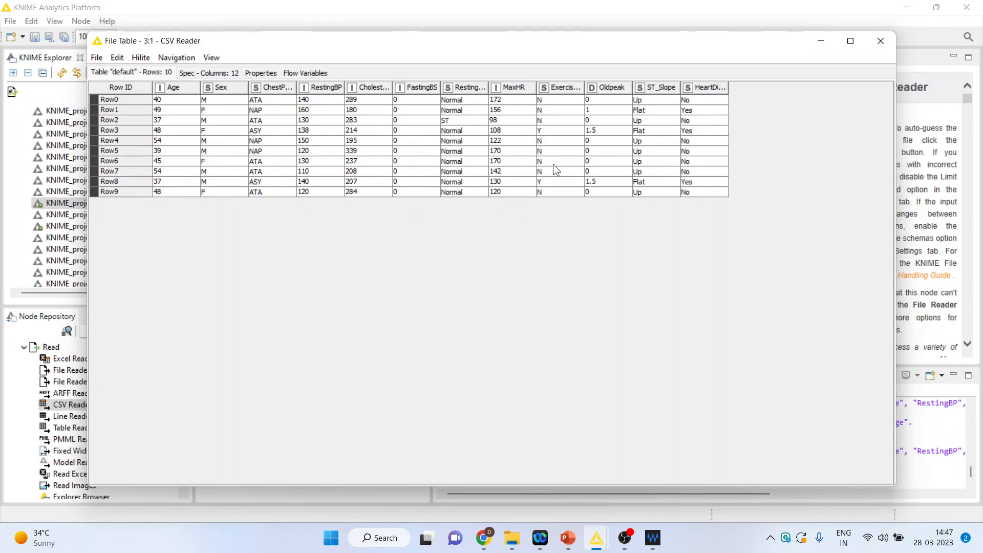
{"action": "left_click", "coordinate": [709, 90]}
{"action": "left_click", "coordinate": [872, 49]}
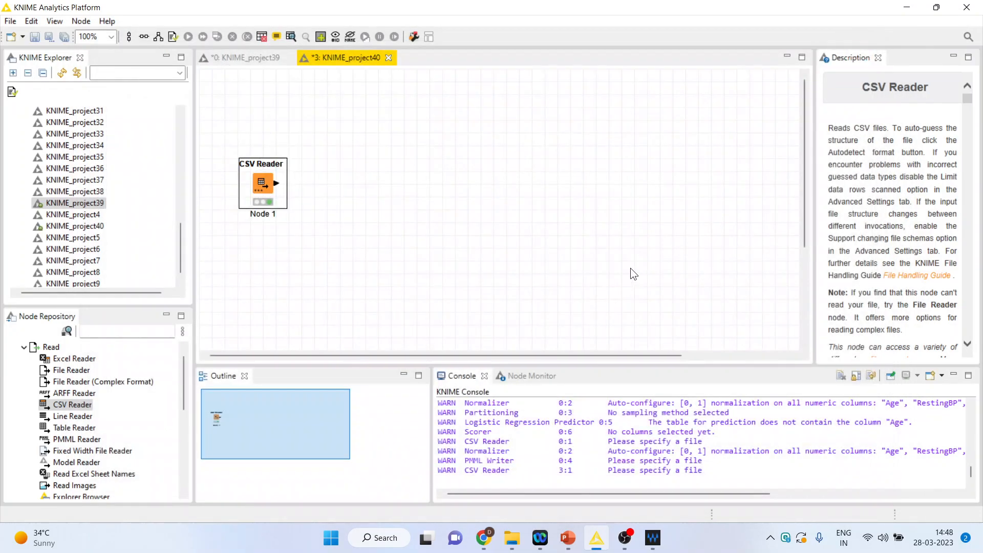
Find the PMML Reader in the node repository and place it above and to the right of the CSV Reader.
{"action": "left_click", "coordinate": [95, 331]}
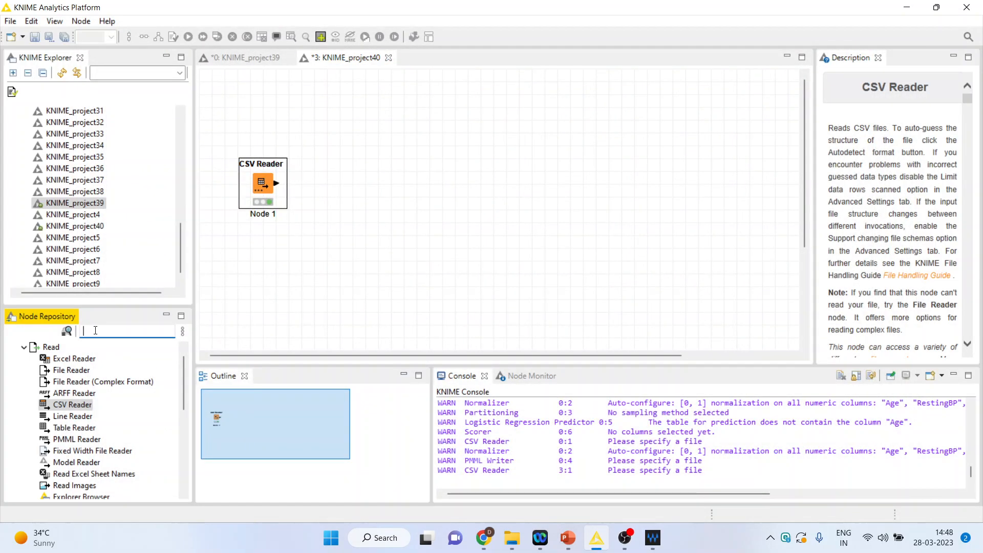
{"action": "type", "text": "pmml"}
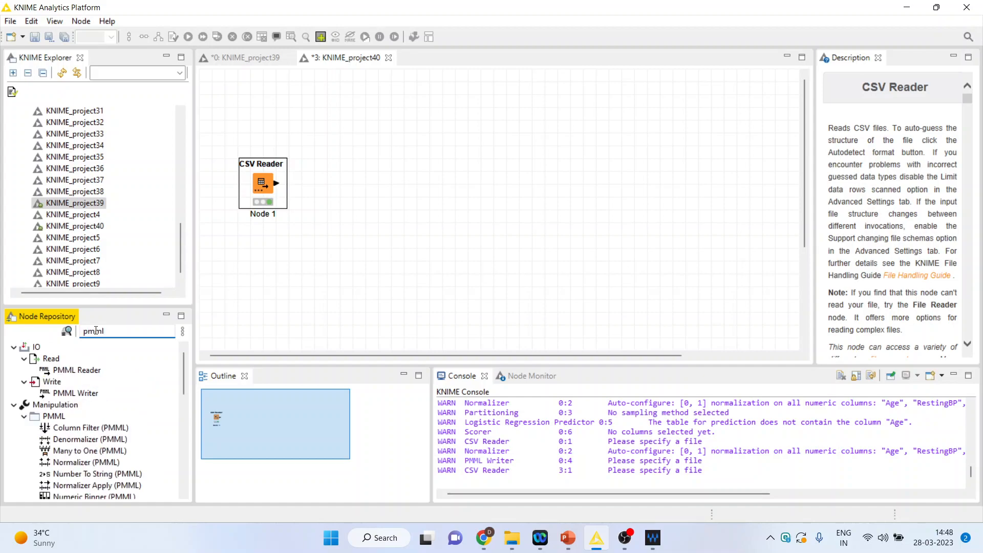
{"action": "double_click", "coordinate": [77, 370]}
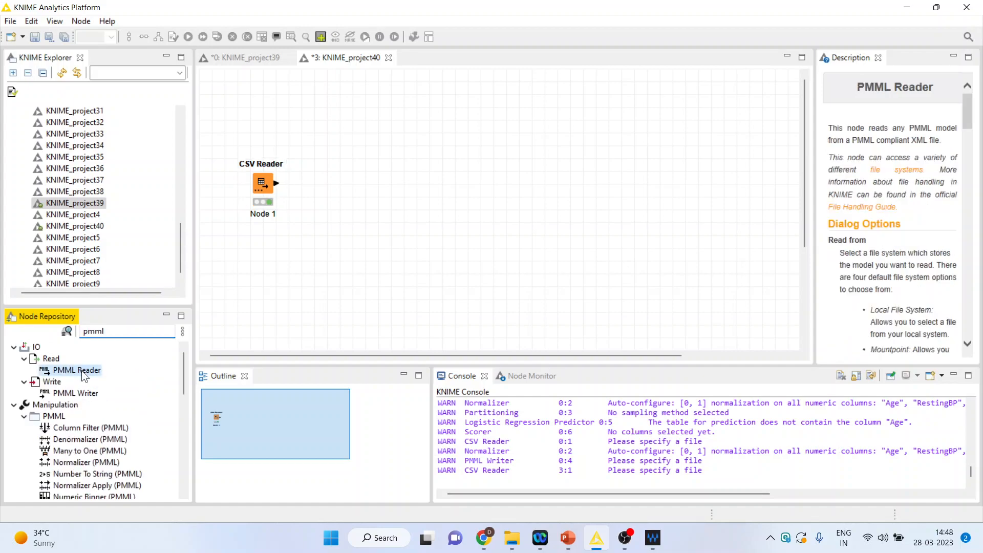
{"action": "left_click_drag", "start_coordinate": [328, 189], "coordinate": [346, 110]}
Set the PMML Reader's input to D:\logistic.pmml from the local file system and execute the node.
{"action": "double_click", "coordinate": [342, 115]}
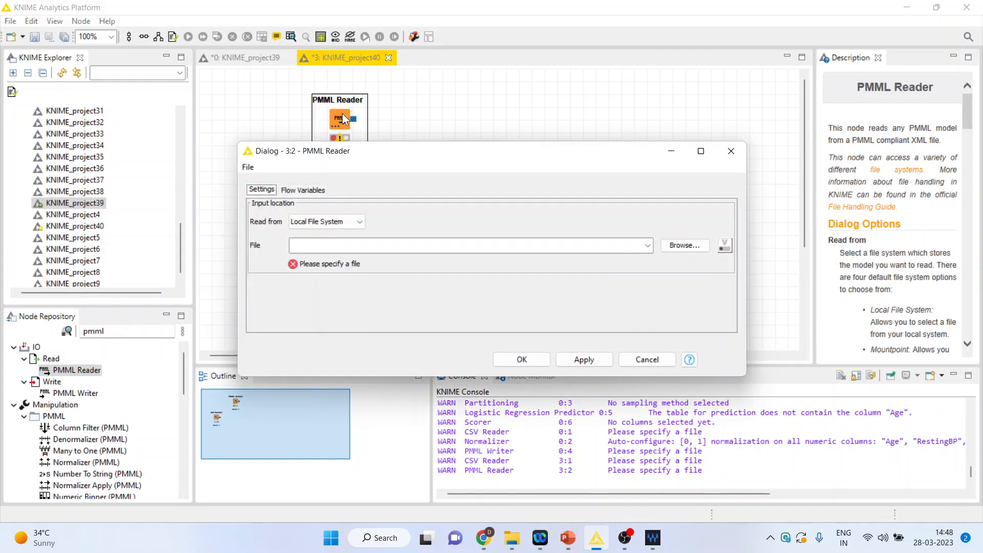
{"action": "left_click", "coordinate": [686, 246]}
{"action": "left_click", "coordinate": [573, 136]}
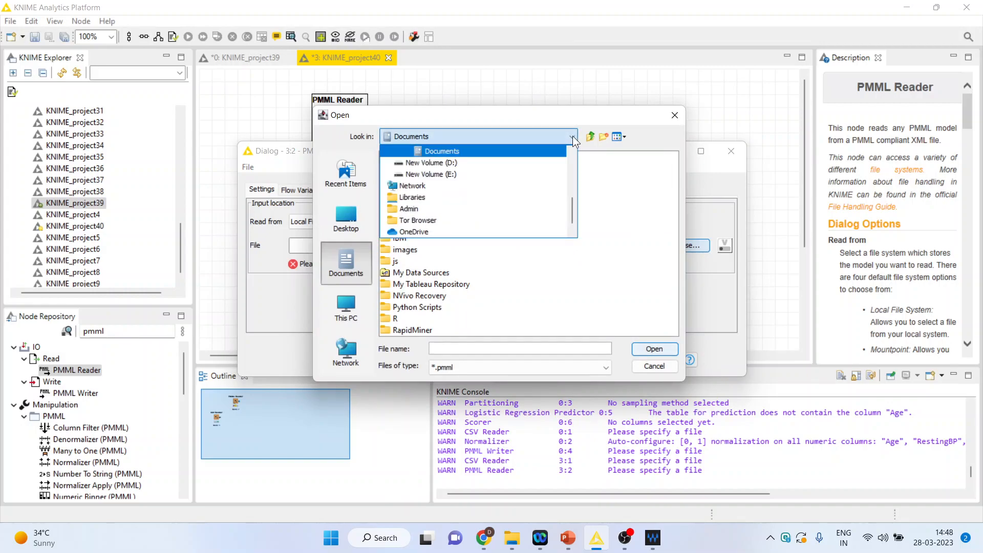
{"action": "left_click", "coordinate": [490, 165]}
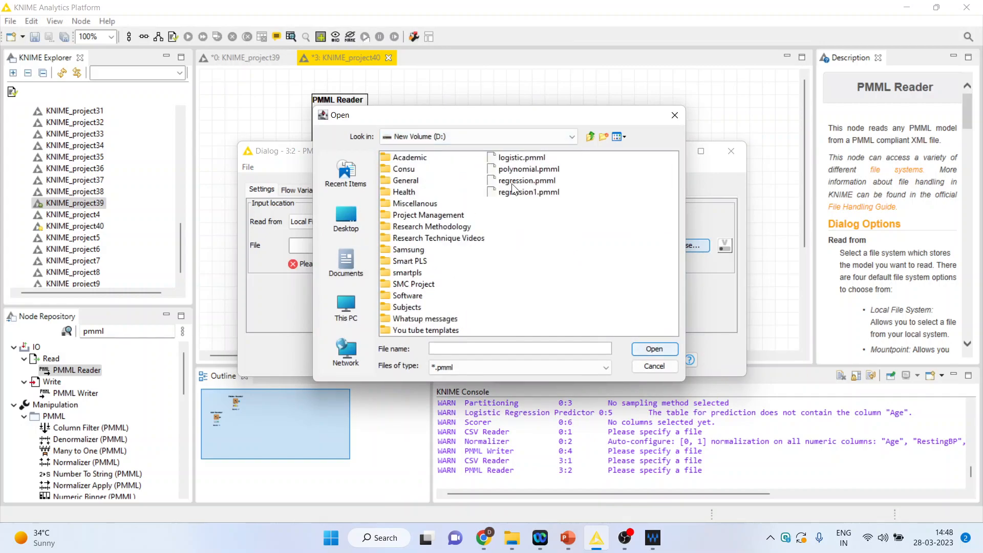
{"action": "left_click", "coordinate": [526, 159]}
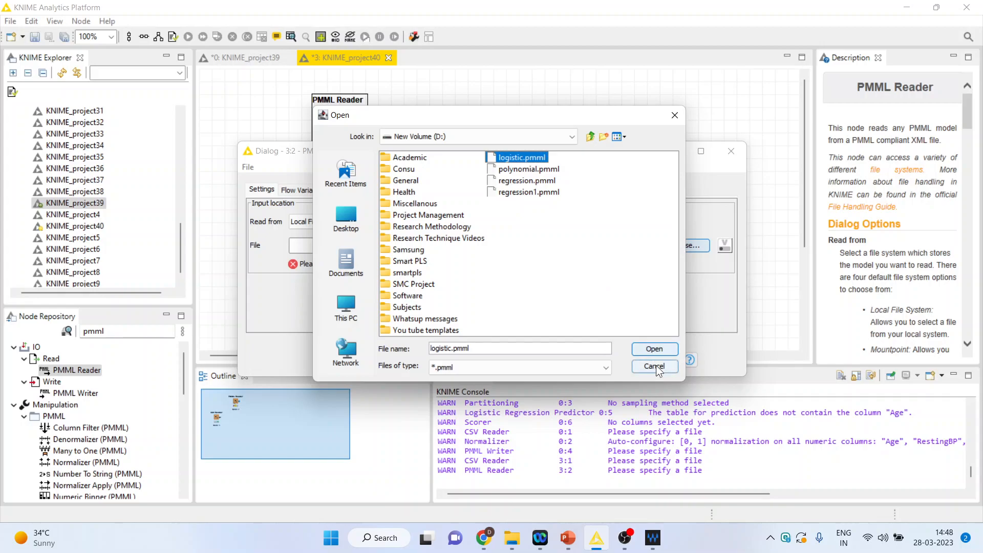
{"action": "left_click", "coordinate": [651, 349]}
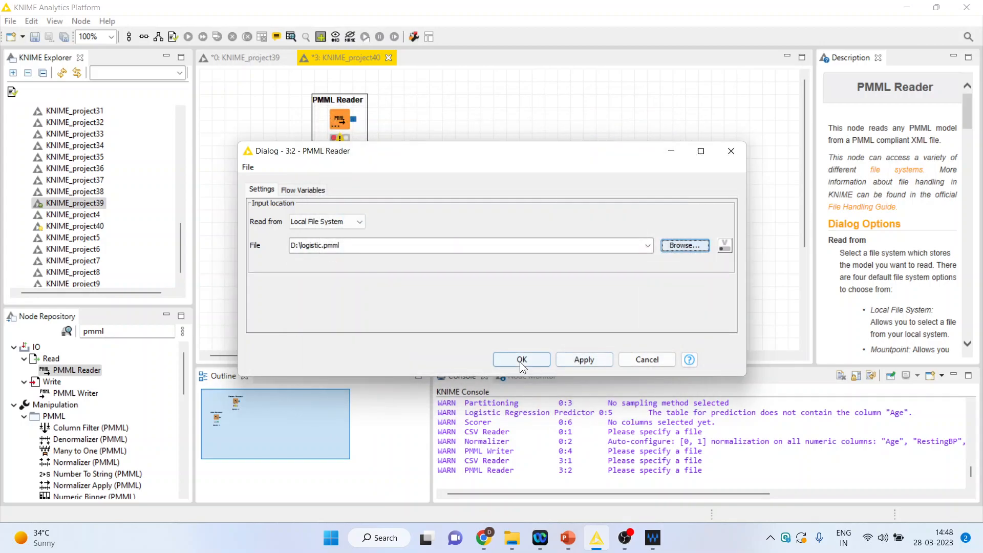
{"action": "left_click", "coordinate": [522, 359]}
{"action": "right_click", "coordinate": [341, 126]}
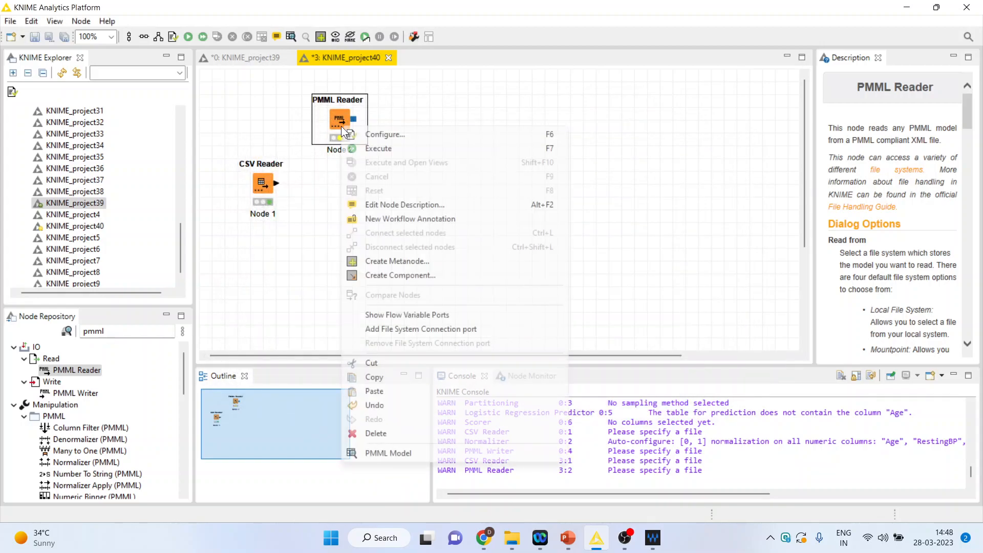
{"action": "left_click", "coordinate": [375, 146]}
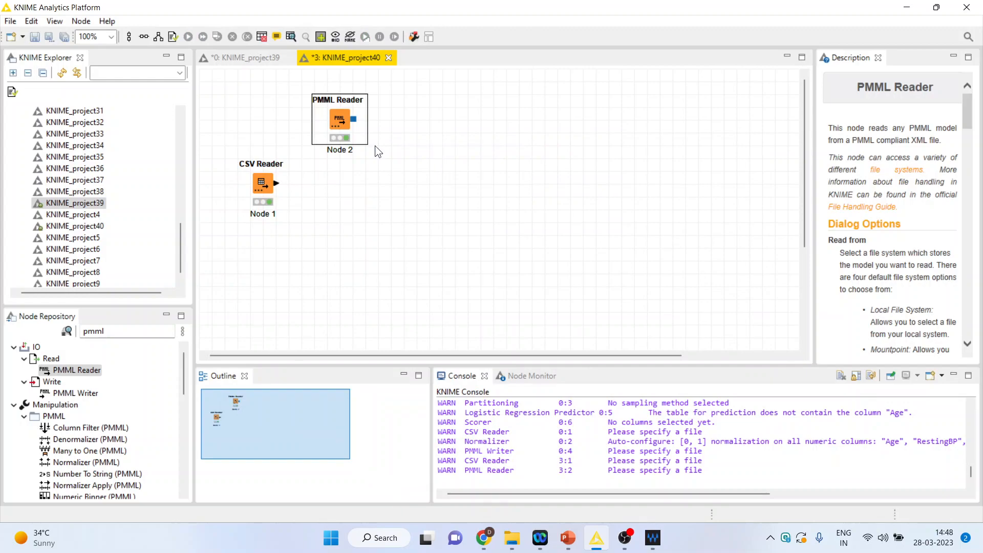
Add a PMML Predictor right of the readers and connect the PMML Reader and CSV Reader to its inputs.
{"action": "left_click", "coordinate": [122, 332]}
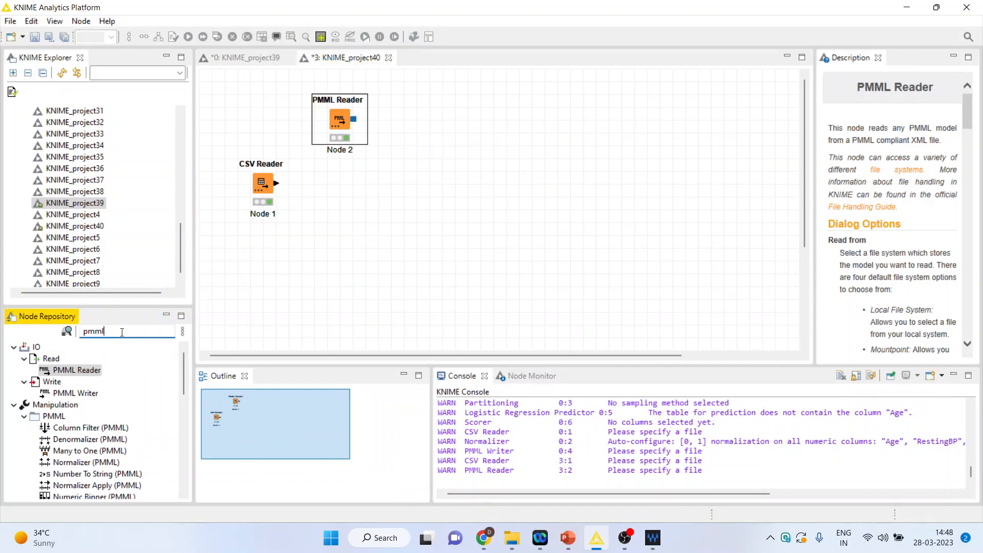
{"action": "type", "text": "pre"}
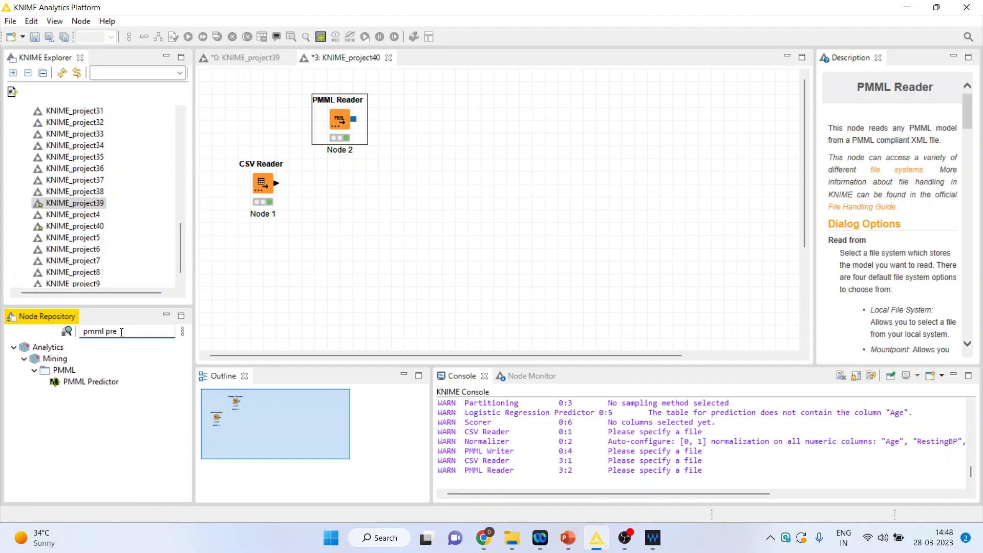
{"action": "double_click", "coordinate": [107, 385]}
{"action": "left_click_drag", "start_coordinate": [410, 122], "coordinate": [436, 198]}
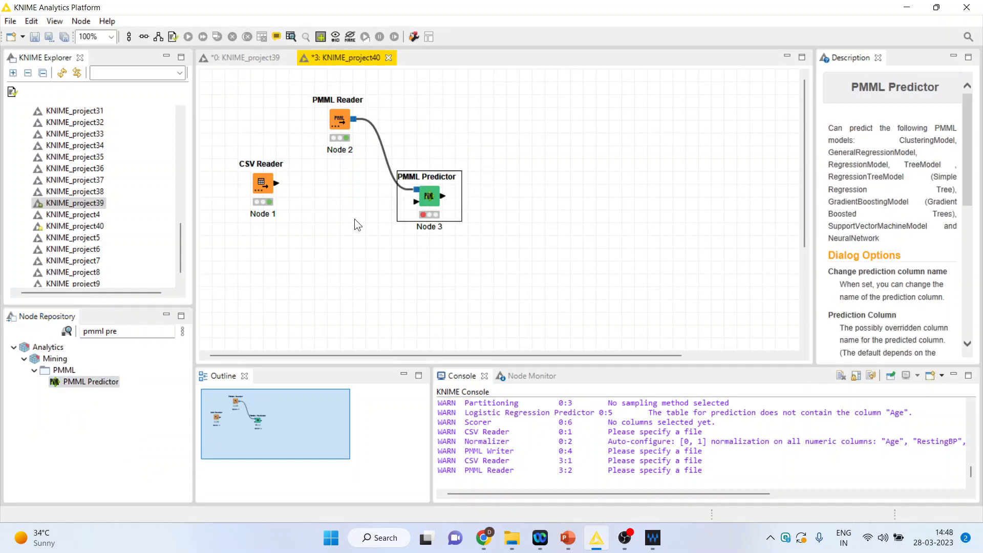
{"action": "left_click_drag", "start_coordinate": [277, 182], "coordinate": [418, 204]}
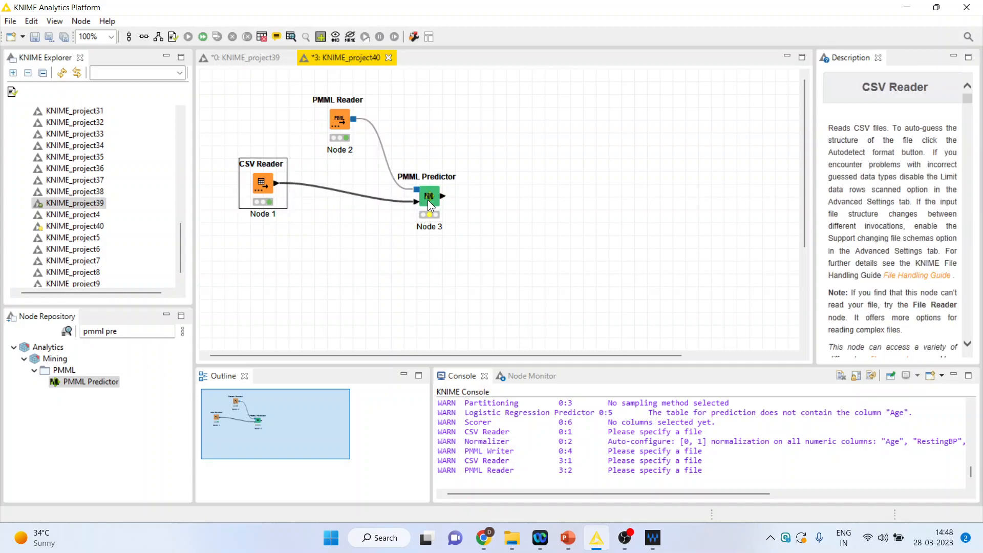
Configure the PMML Predictor to change the prediction column name, keeping Prediction (HeartDisease), and append class probabilities, and execute it.
{"action": "left_click", "coordinate": [429, 202]}
{"action": "right_click", "coordinate": [430, 203]}
{"action": "left_click", "coordinate": [461, 209]}
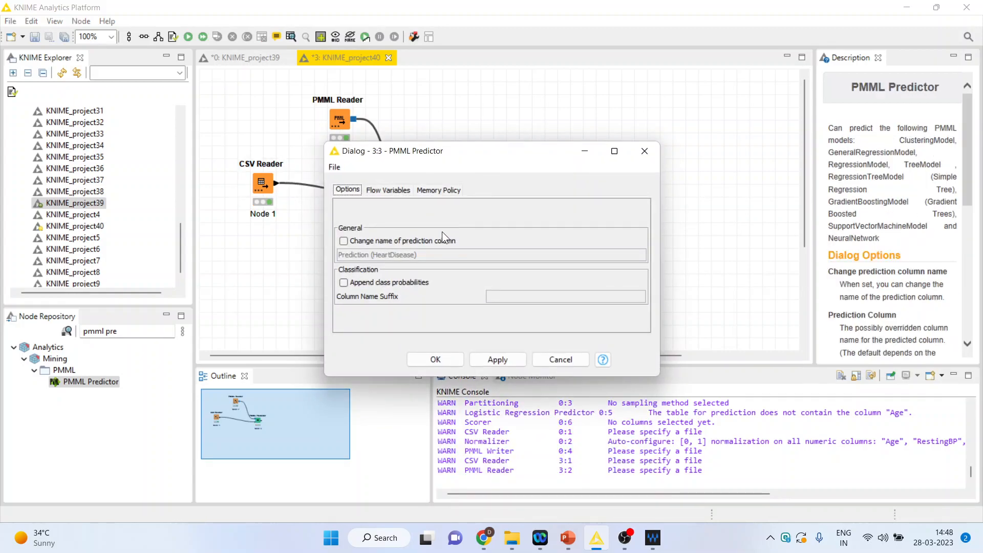
{"action": "left_click", "coordinate": [343, 241]}
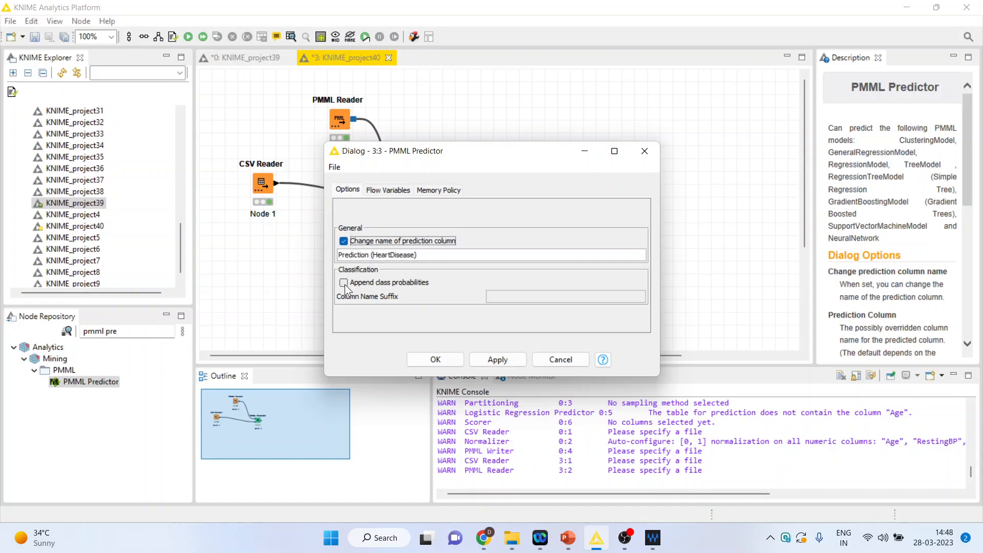
{"action": "left_click", "coordinate": [344, 283]}
{"action": "left_click", "coordinate": [445, 359]}
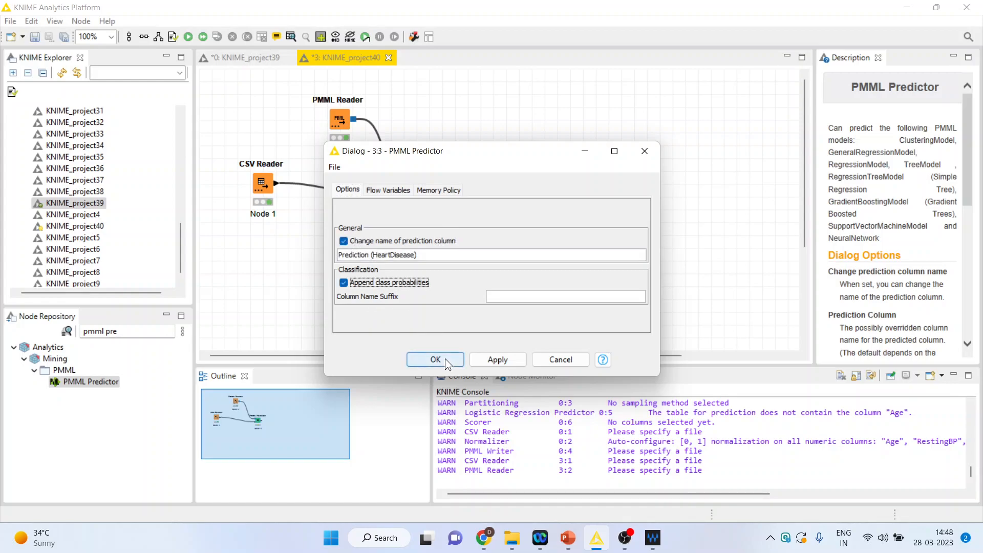
{"action": "right_click", "coordinate": [428, 200]}
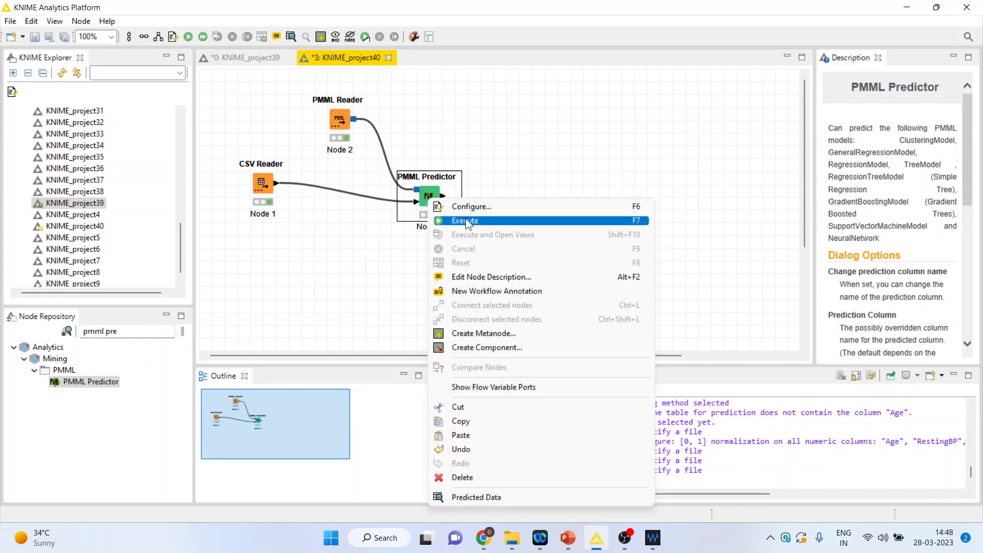
{"action": "left_click", "coordinate": [466, 221]}
Examine the prediction column in the PMML Predictor's Predicted Data table and close the table.
{"action": "right_click", "coordinate": [436, 199]}
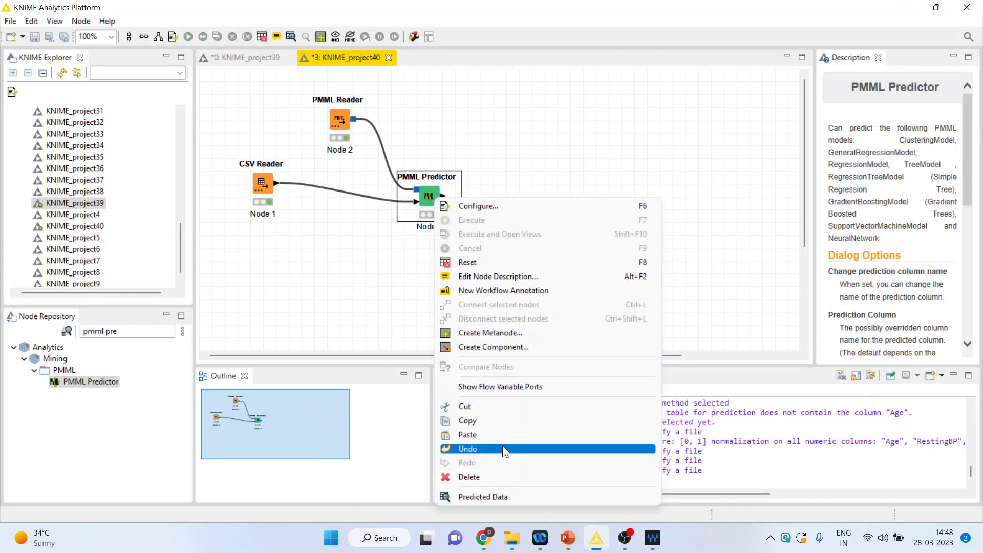
{"action": "left_click", "coordinate": [516, 493]}
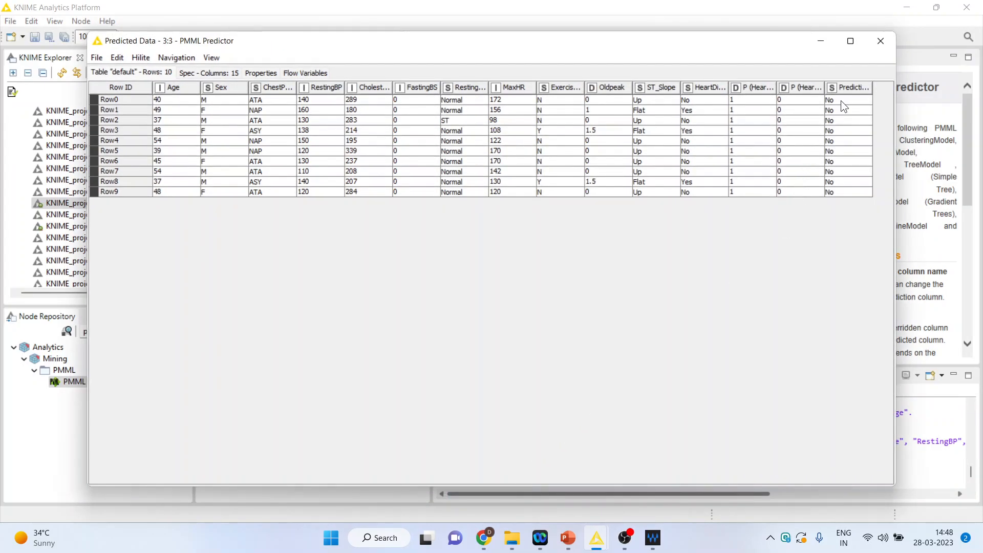
{"action": "left_click_drag", "start_coordinate": [842, 100], "coordinate": [850, 203]}
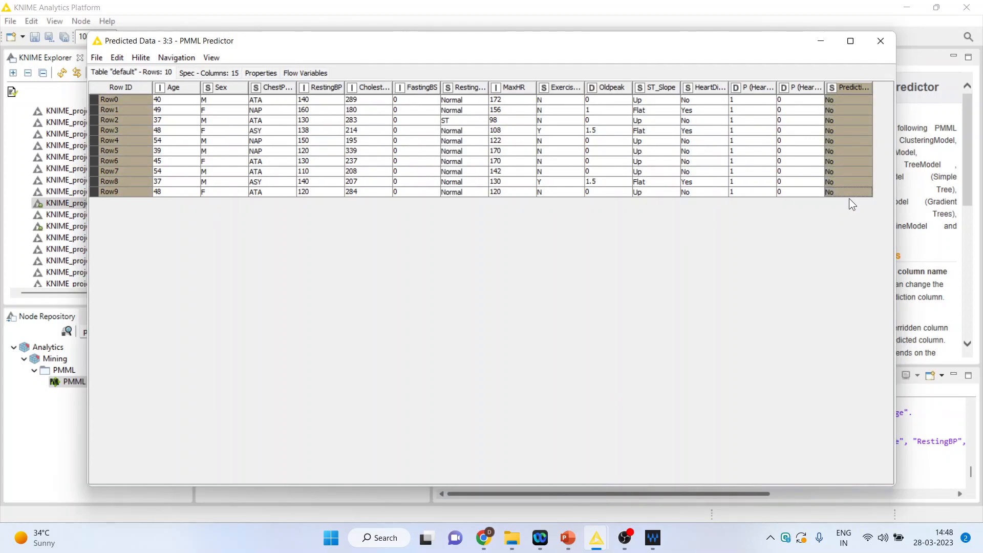
{"action": "left_click", "coordinate": [879, 42]}
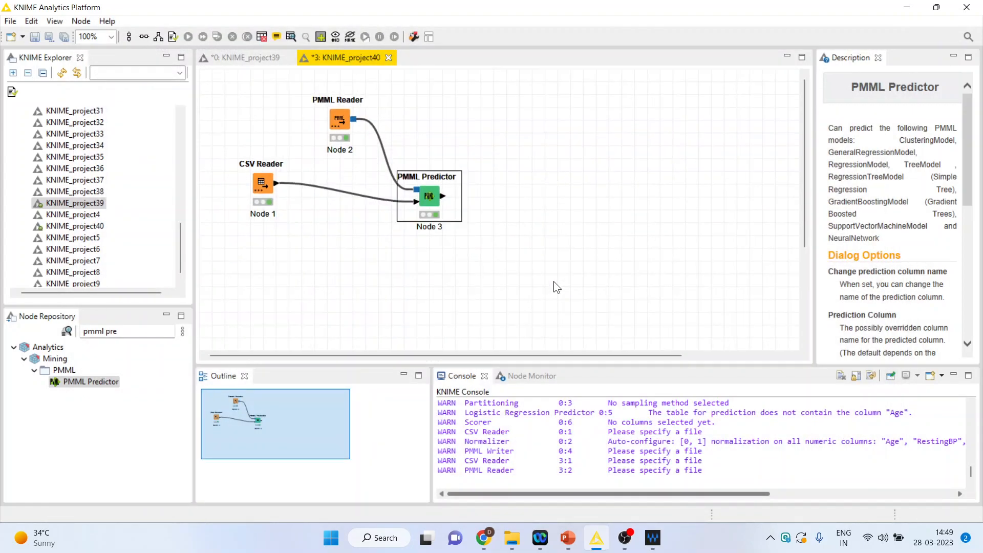
Delete the connection between the CSV Reader and the PMML Predictor.
{"action": "left_click", "coordinate": [350, 195]}
{"action": "key", "text": "Delete"}
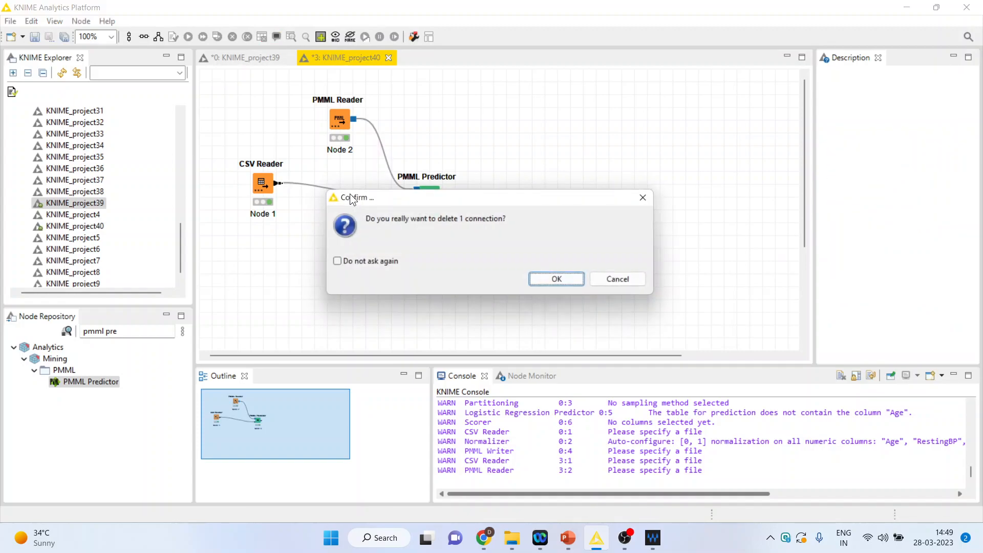
{"action": "left_click", "coordinate": [561, 281]}
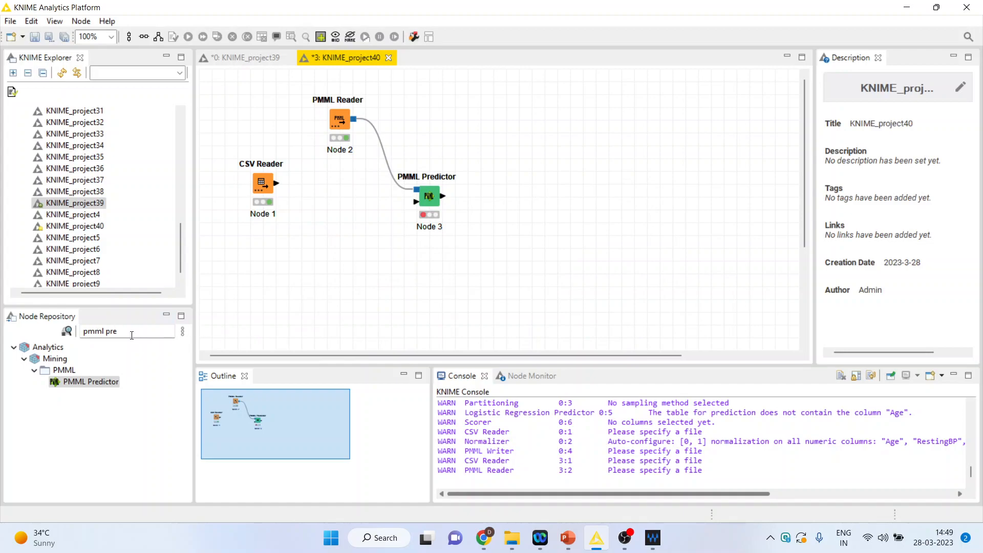
Add a Normalizer between the CSV Reader and PMML Predictor, and connect the CSV Reader's output to it.
{"action": "left_click", "coordinate": [92, 332]}
{"action": "type", "text": "norm"}
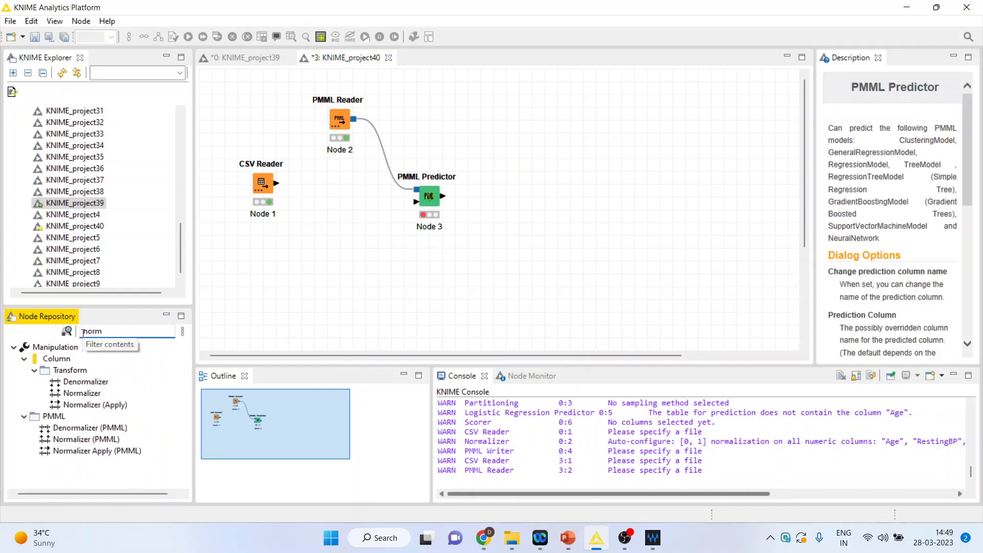
{"action": "double_click", "coordinate": [82, 393]}
{"action": "left_click_drag", "start_coordinate": [488, 214], "coordinate": [320, 213]}
{"action": "left_click", "coordinate": [266, 185]}
{"action": "mouse_move", "coordinate": [267, 185]}
{"action": "left_mouse_down"}
{"action": "mouse_move", "coordinate": [228, 211]}
{"action": "mouse_move", "coordinate": [313, 209]}
{"action": "left_mouse_up"}
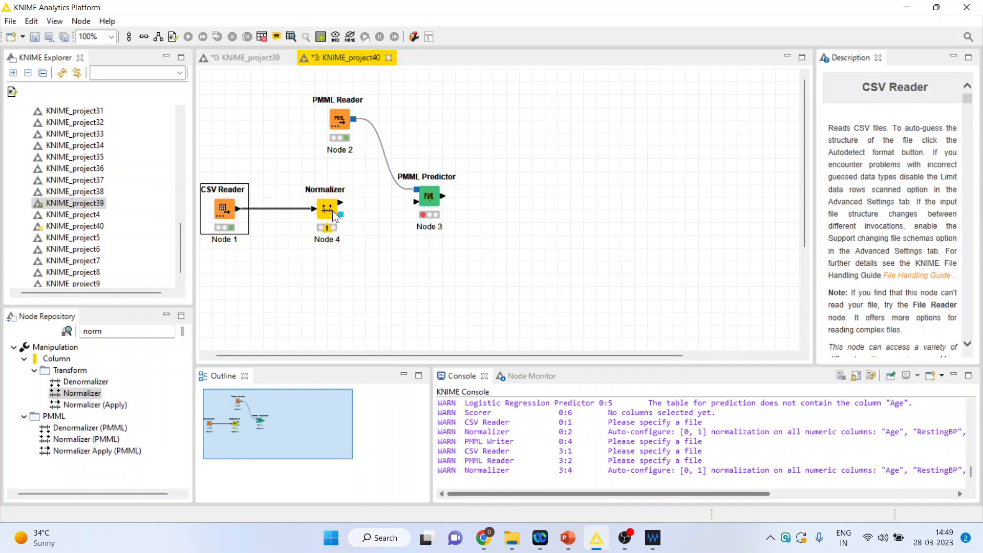
Exclude Oldpeak and FastingBS from the Normalizer, keeping min-max normalization from 0.0 to 1.0, and execute the node.
{"action": "left_click", "coordinate": [333, 210]}
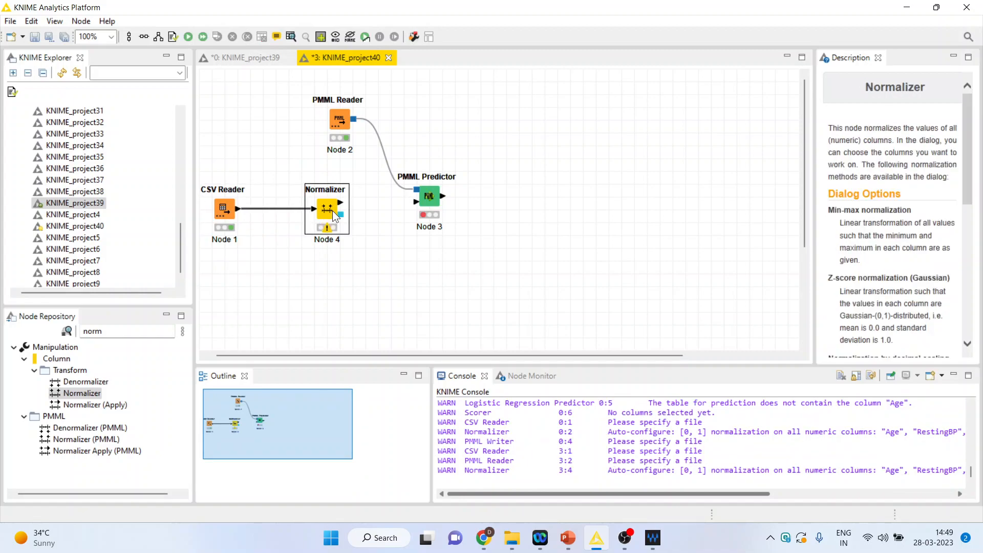
{"action": "right_click", "coordinate": [333, 210]}
{"action": "left_click", "coordinate": [370, 211]}
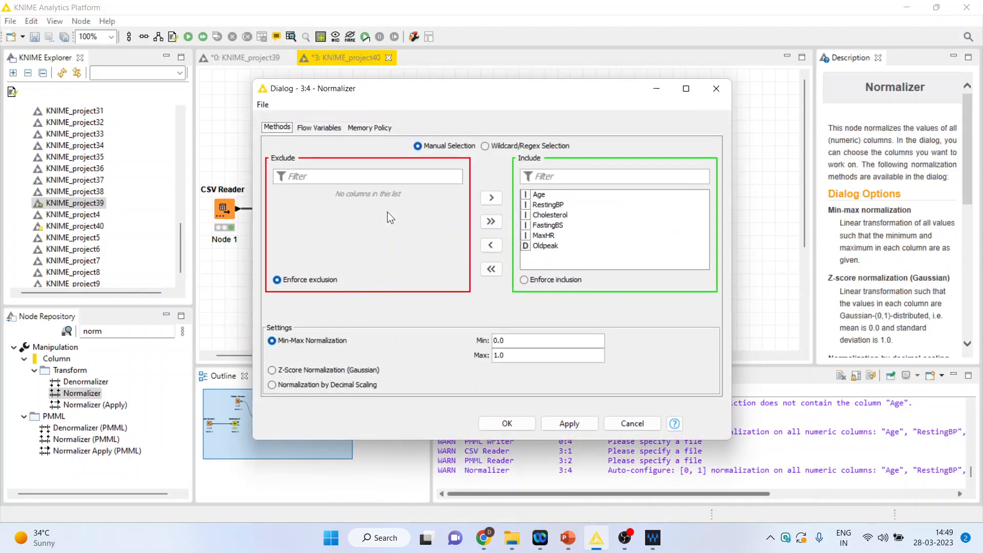
{"action": "left_click", "coordinate": [546, 235]}
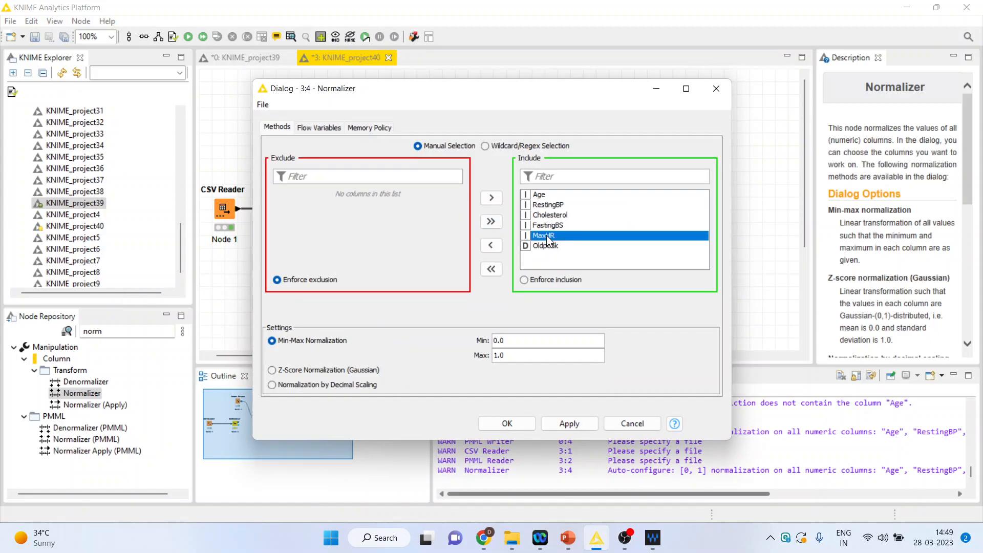
{"action": "left_click", "coordinate": [548, 247]}
{"action": "left_click", "coordinate": [492, 246]}
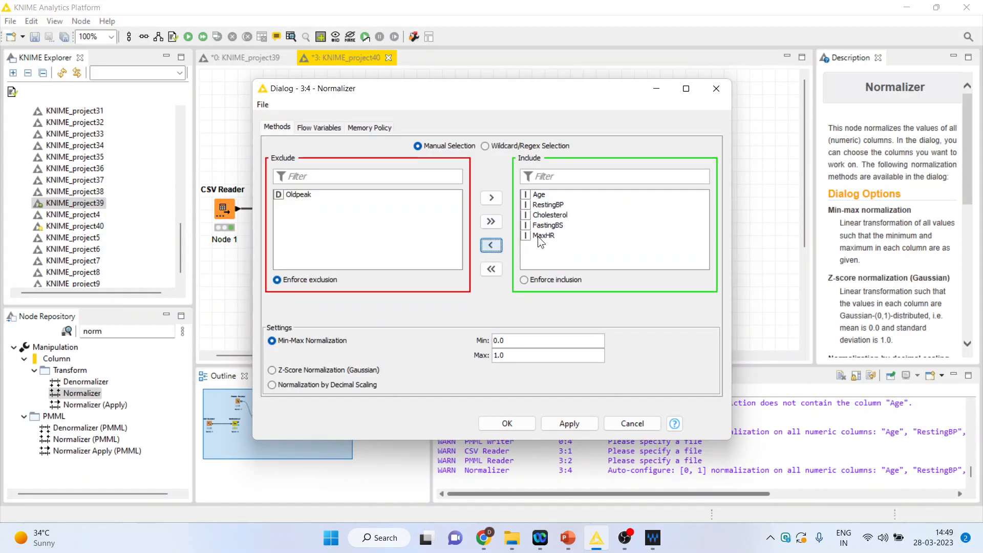
{"action": "left_click", "coordinate": [546, 225]}
{"action": "left_click", "coordinate": [491, 246]}
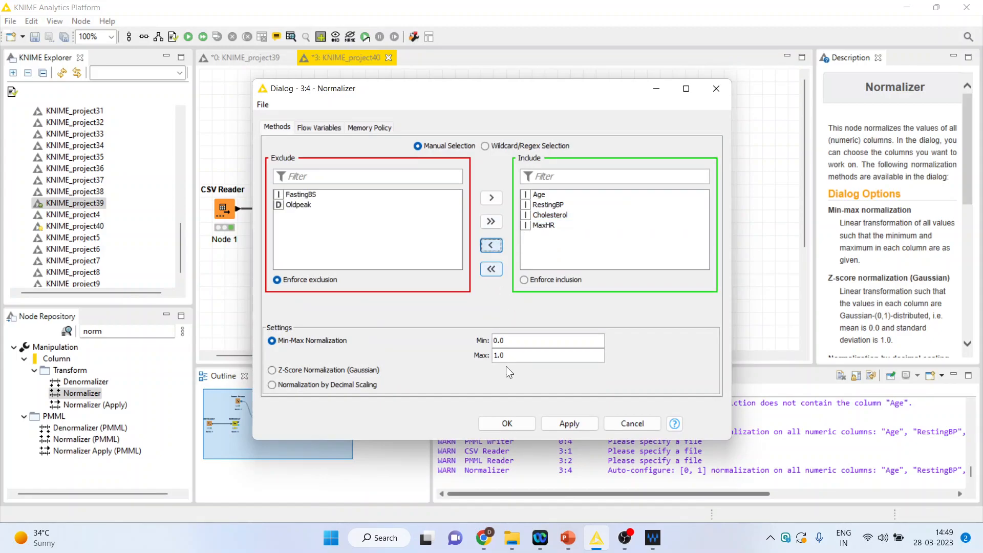
{"action": "left_click", "coordinate": [507, 424]}
{"action": "right_click", "coordinate": [336, 207]}
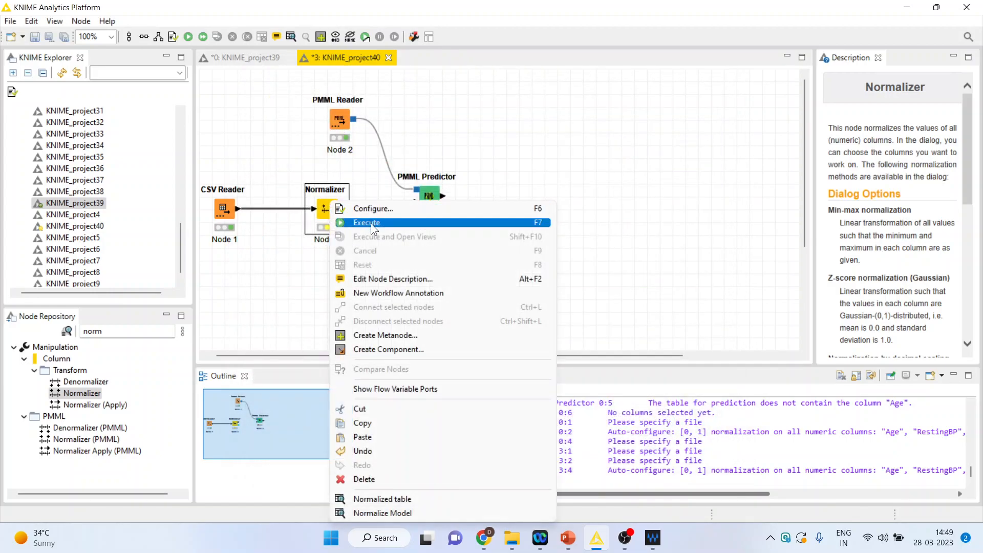
{"action": "left_click", "coordinate": [371, 222]}
Examine the Age, Cholesterol, RestingBP and MaxHR columns in the Normalizer's normalized table, and close the table.
{"action": "right_click", "coordinate": [332, 214]}
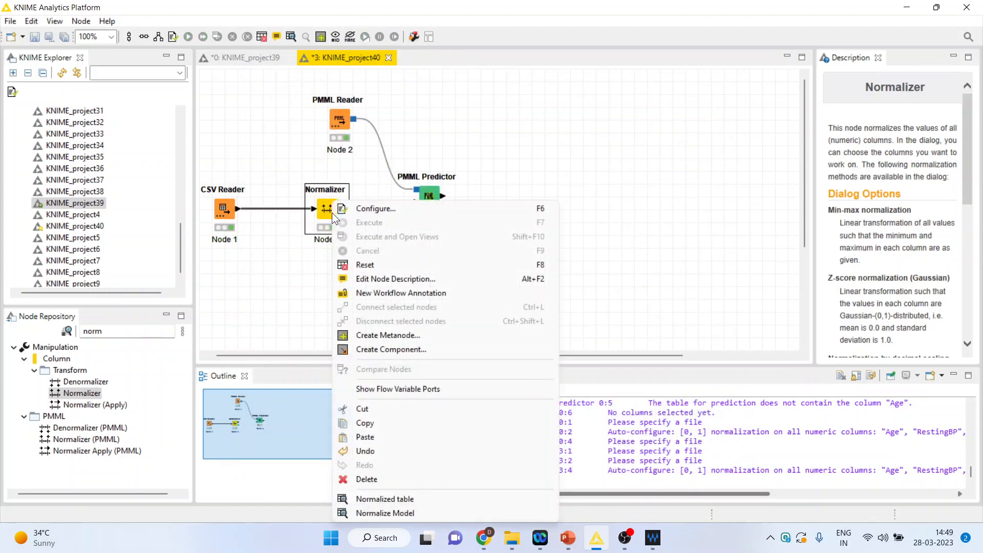
{"action": "left_click", "coordinate": [413, 498]}
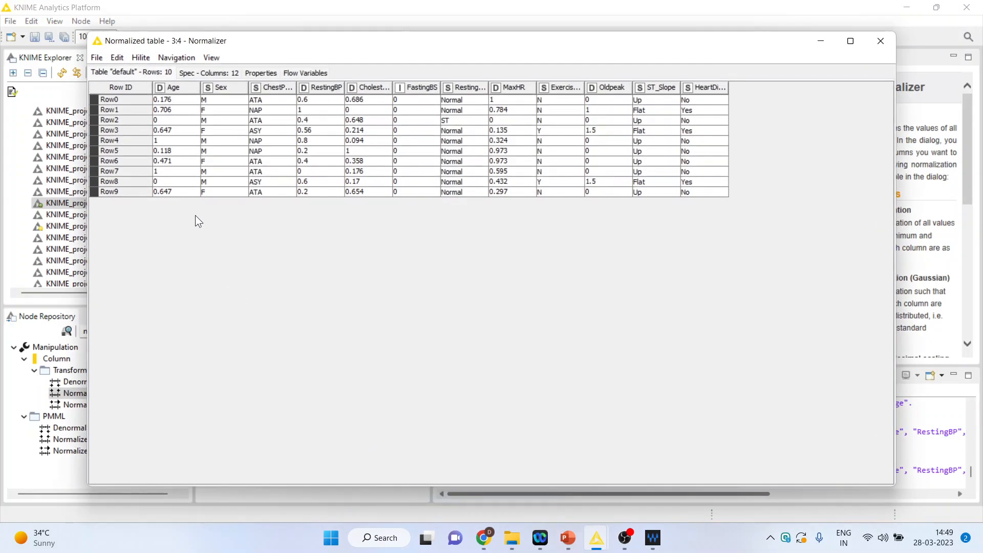
{"action": "left_click_drag", "start_coordinate": [184, 105], "coordinate": [182, 190]}
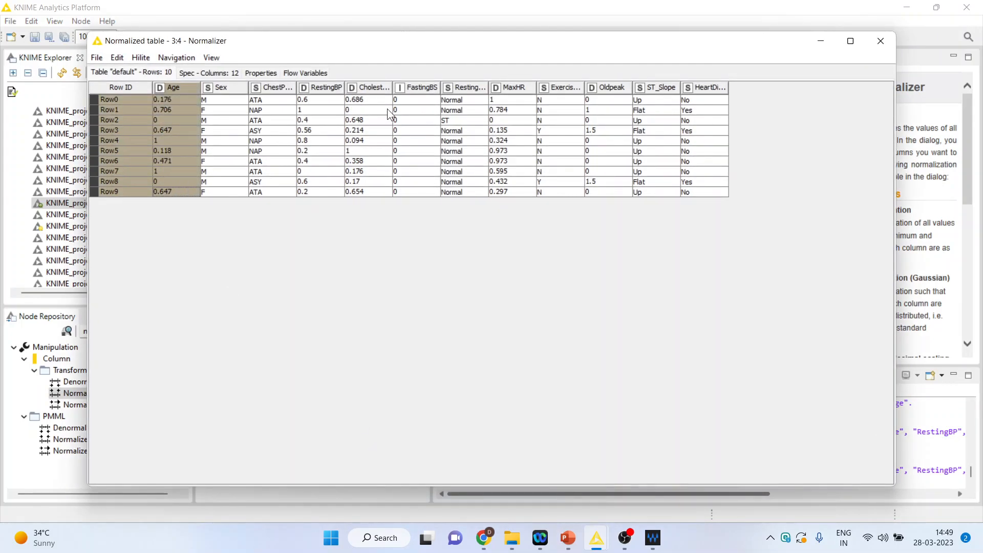
{"action": "left_click_drag", "start_coordinate": [379, 99], "coordinate": [382, 191]}
{"action": "left_click_drag", "start_coordinate": [308, 100], "coordinate": [316, 191]}
{"action": "left_click_drag", "start_coordinate": [496, 110], "coordinate": [512, 191]}
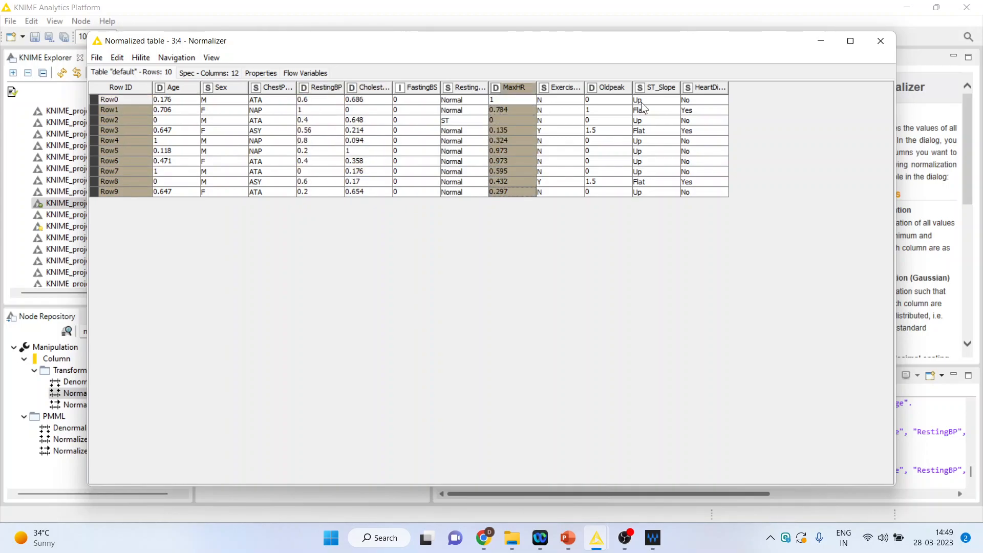
{"action": "left_click", "coordinate": [882, 40]}
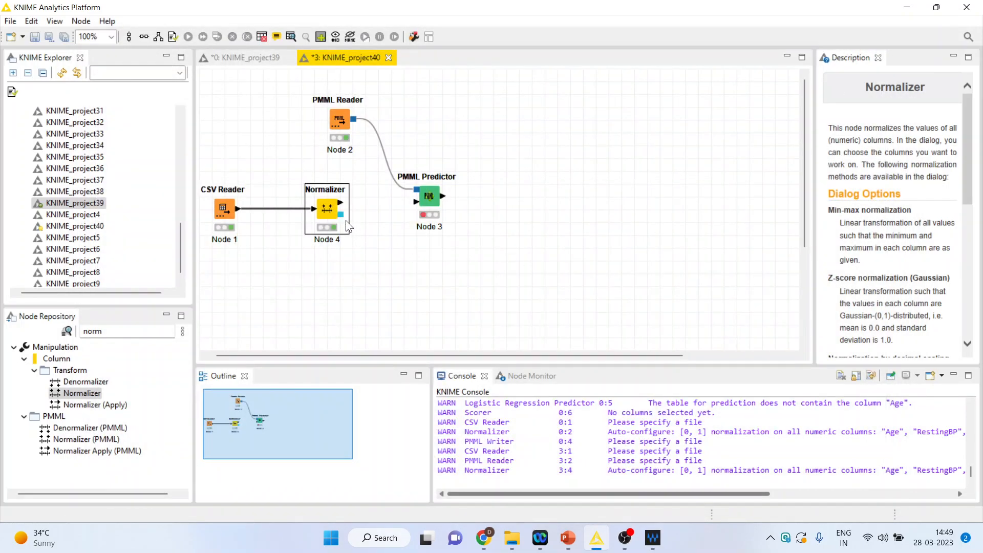
Connect the Normalizer's normalized table output to the PMML Predictor's data input and execute the predictor.
{"action": "left_click_drag", "start_coordinate": [341, 203], "coordinate": [413, 204]}
{"action": "left_click", "coordinate": [430, 198]}
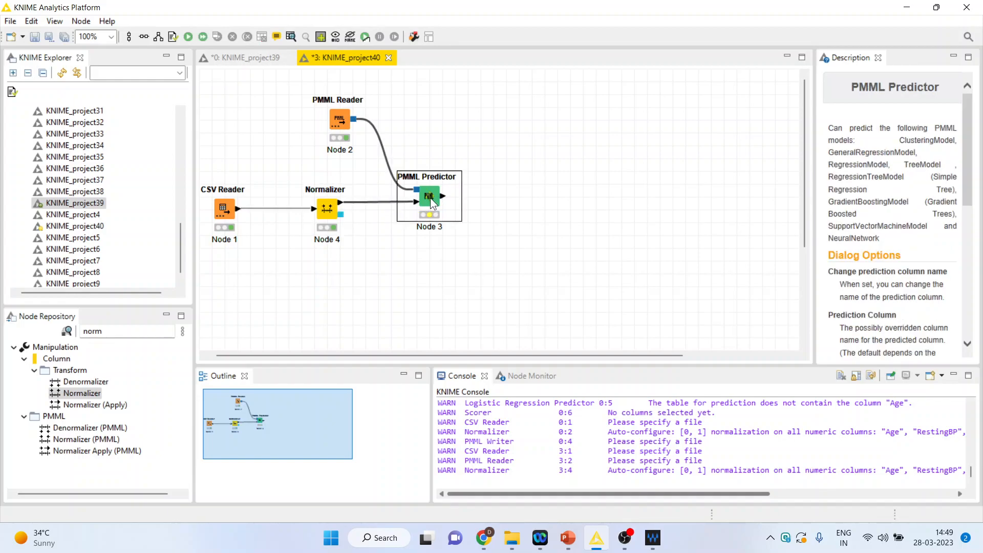
{"action": "right_click", "coordinate": [432, 200]}
{"action": "left_click", "coordinate": [470, 220]}
Open the PMML Predictor's Predicted Data table and widen the prediction column to examine the HeartDisease predictions.
{"action": "right_click", "coordinate": [436, 197]}
{"action": "left_click", "coordinate": [485, 494]}
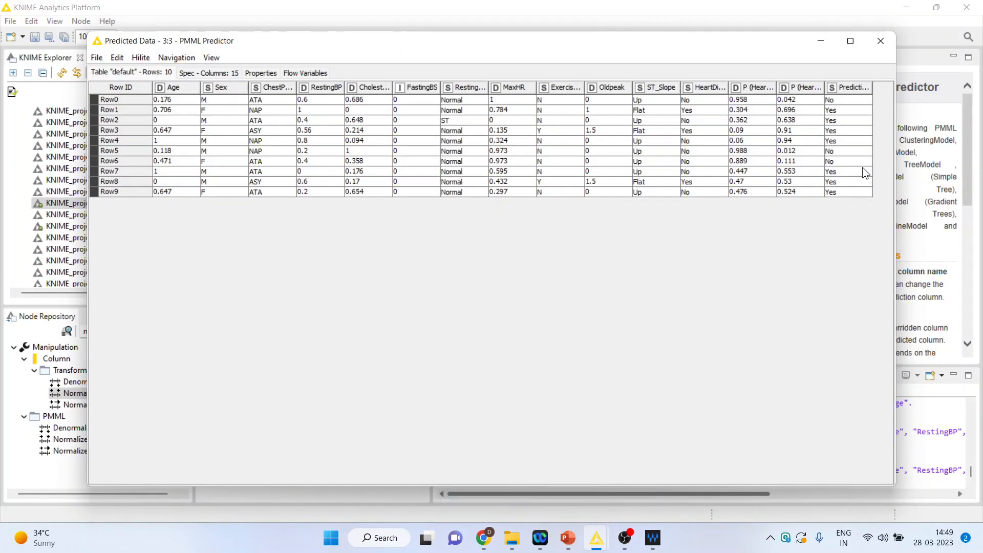
{"action": "left_click_drag", "start_coordinate": [873, 87], "coordinate": [895, 87]}
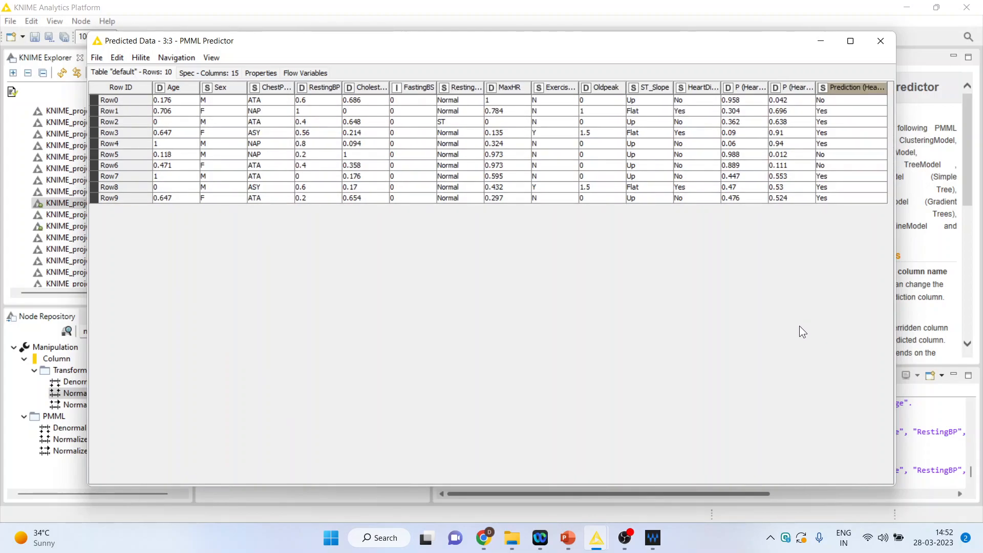
Switch to the You tube template presentation in PowerPoint and start the slide show from the Thank You slide.
{"action": "left_click", "coordinate": [568, 538]}
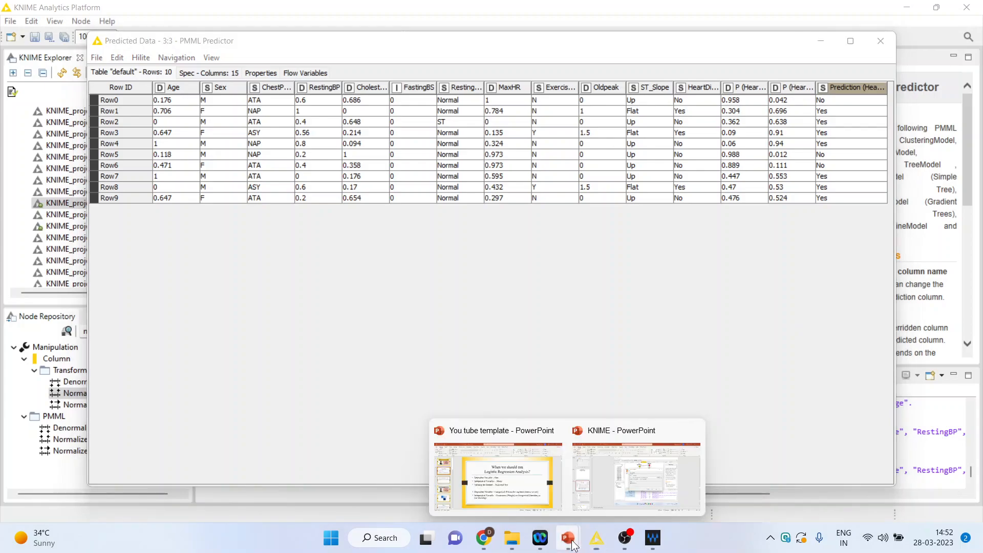
{"action": "left_click", "coordinate": [551, 503]}
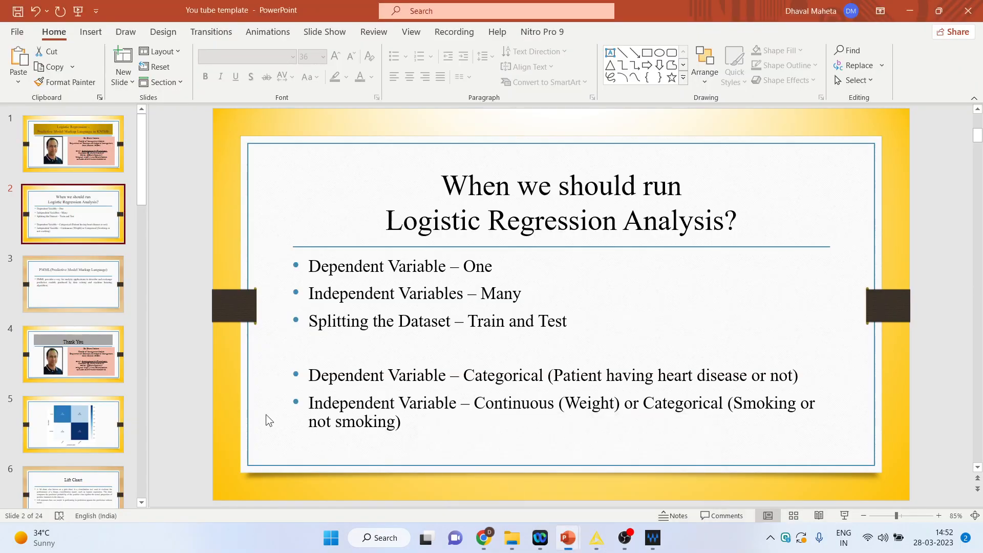
{"action": "left_click", "coordinate": [87, 361]}
{"action": "left_click", "coordinate": [845, 516]}
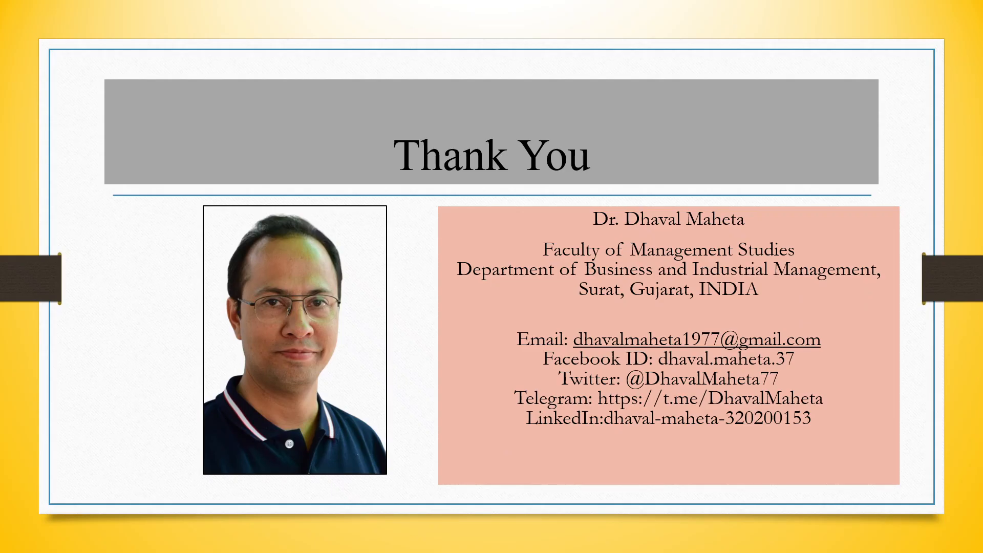